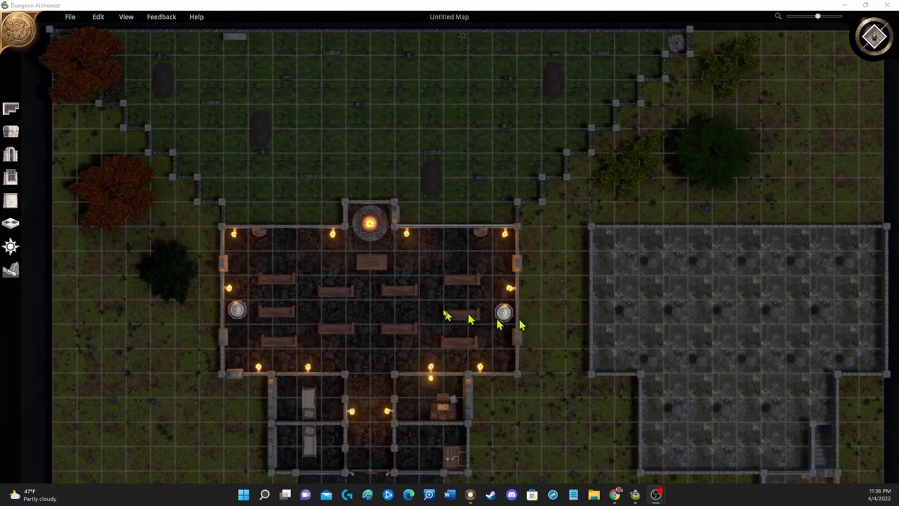
Step: Set up the map export with Fantasy Grounds Unity Export format and Orthographic (top-down) perspective
left_click(458, 330)
scroll(403, 324, "down", 3)
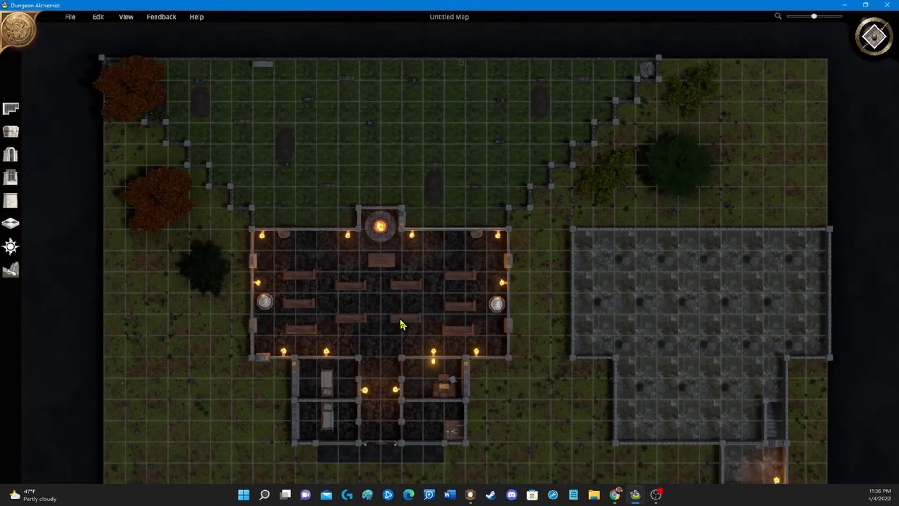
left_click_drag(534, 351, 473, 333)
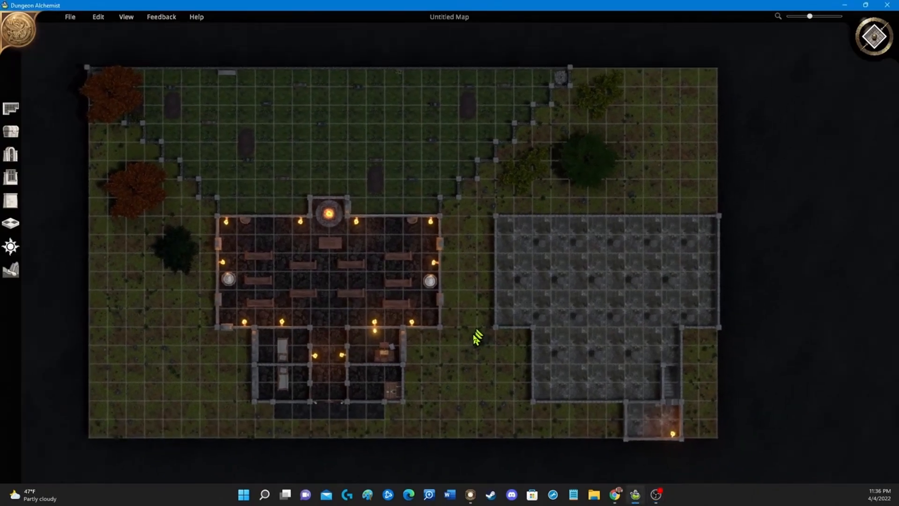
scroll(472, 328, "down", 2)
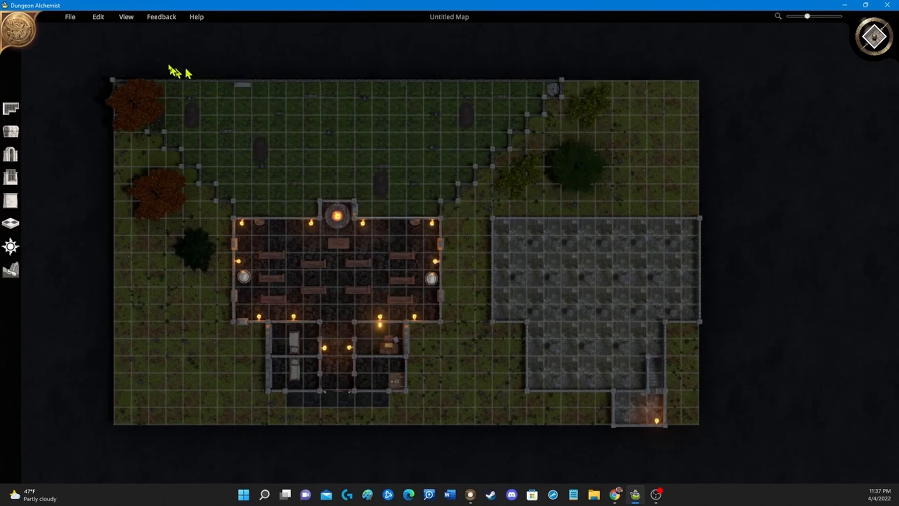
left_click(68, 18)
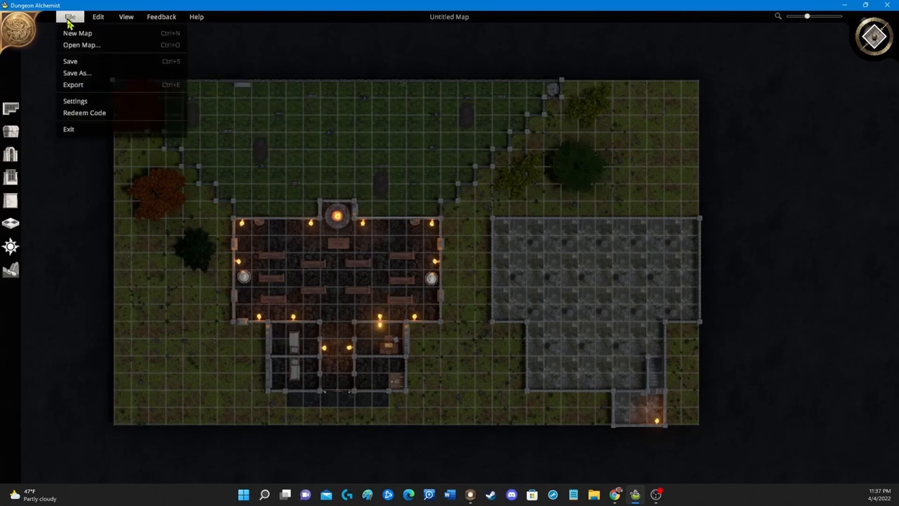
left_click(87, 85)
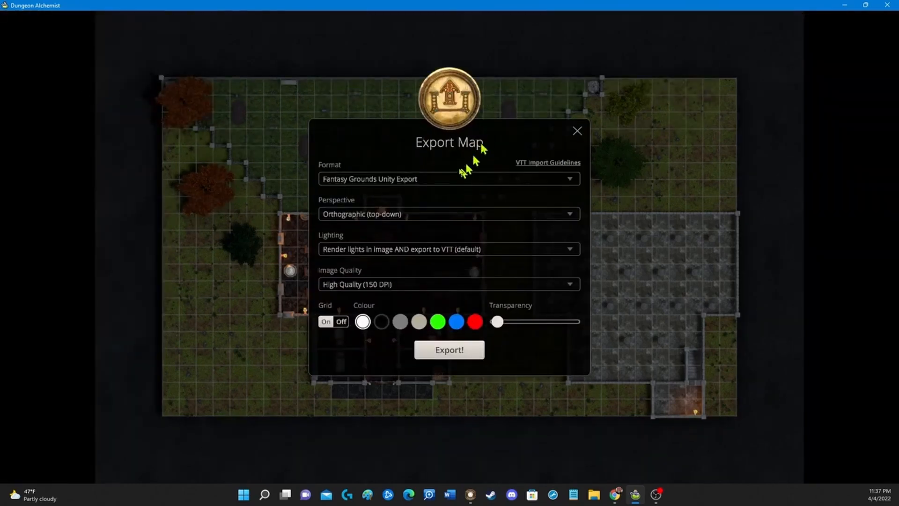
left_click(492, 181)
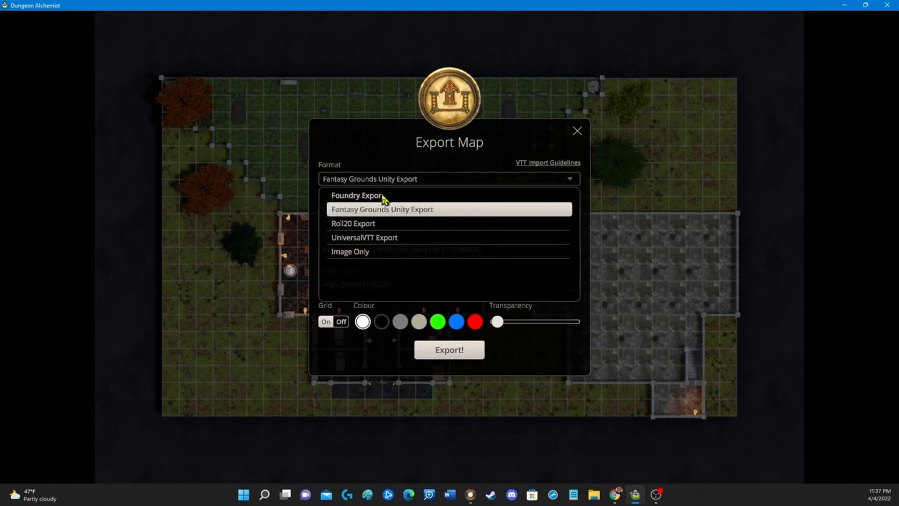
left_click(443, 215)
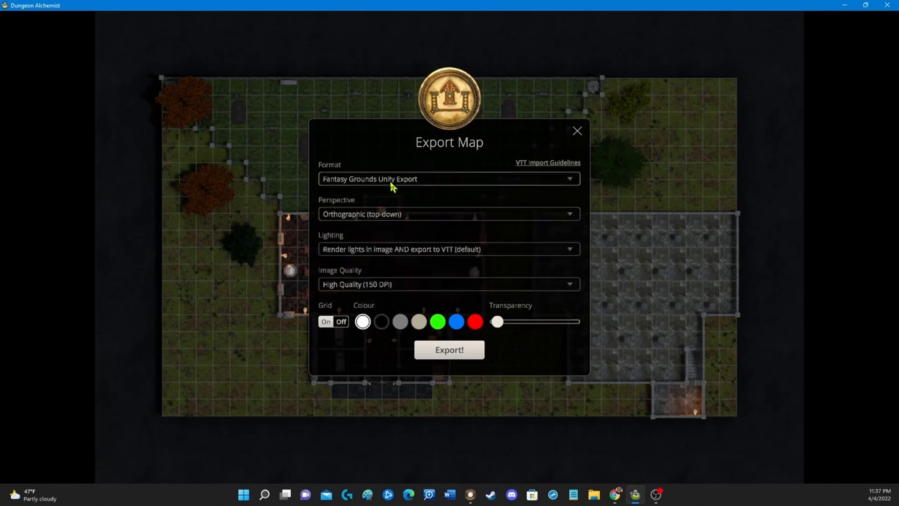
left_click(422, 217)
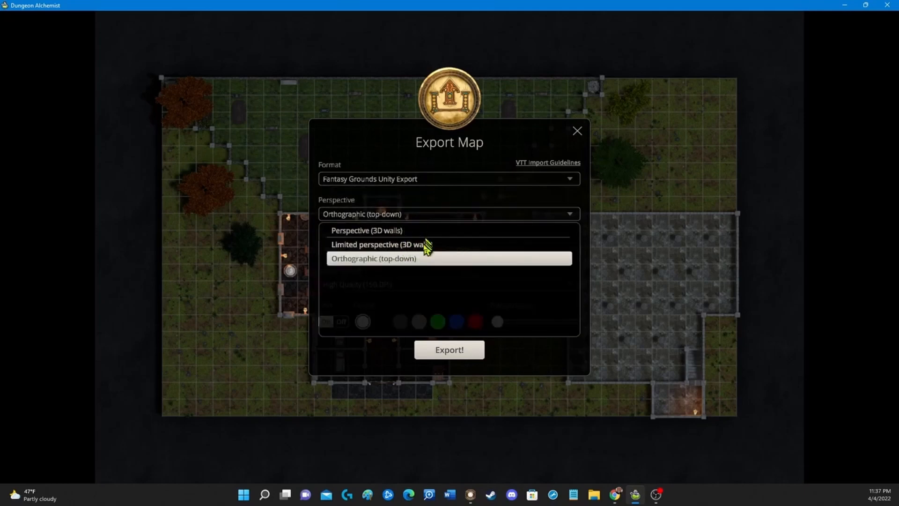
left_click(422, 259)
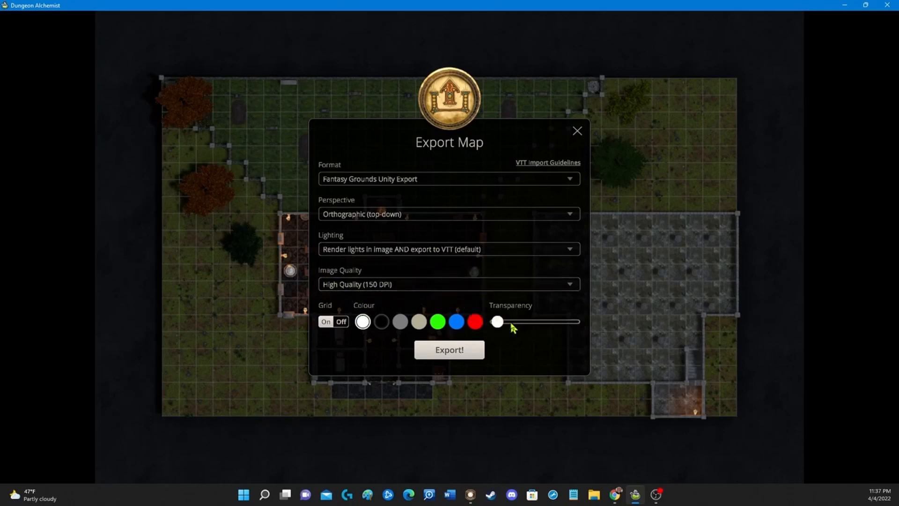
mouse_move(497, 322)
left_mouse_down()
mouse_move(596, 328)
mouse_move(512, 318)
mouse_move(475, 325)
mouse_move(492, 324)
left_mouse_up()
Step: Export the map to the Desktop as DA Map Barovian Church.xml
left_click(444, 352)
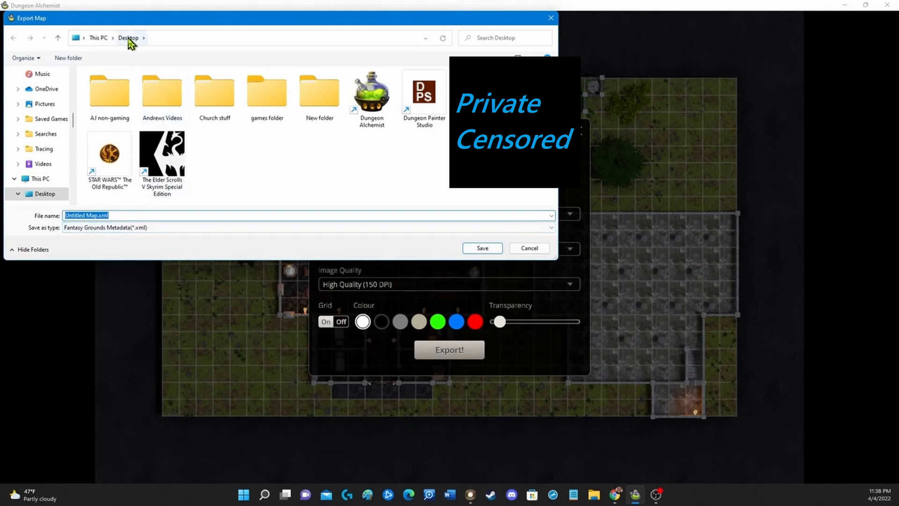
left_click(97, 216)
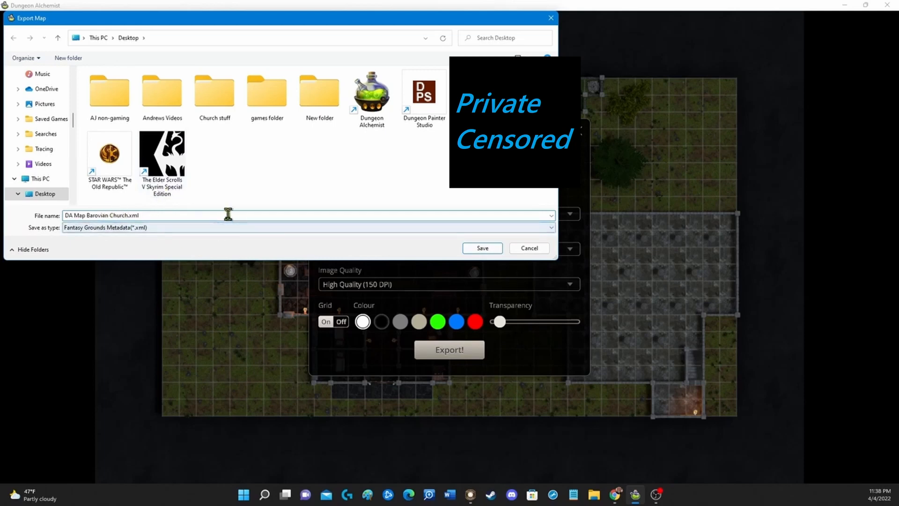
left_click(482, 248)
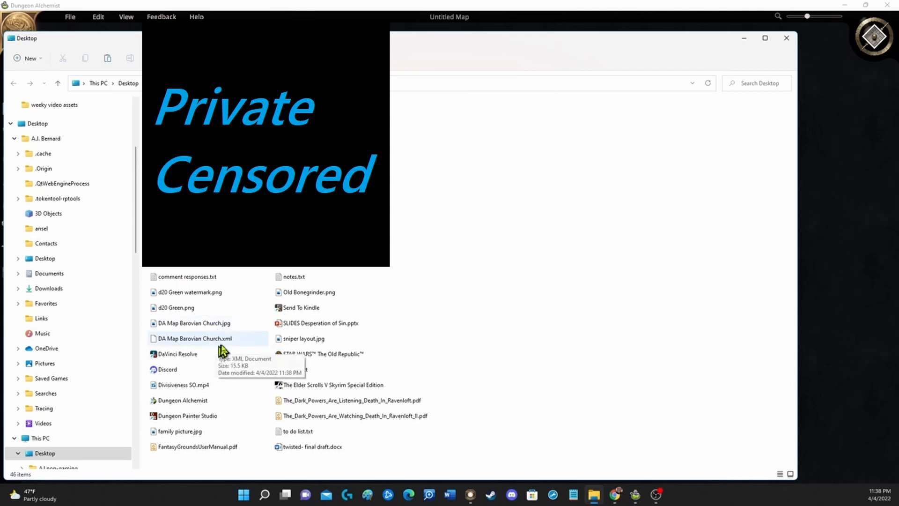
Step: Copy the exported DA Map Barovian Church .jpg and .xml files from the Desktop
left_click(215, 325)
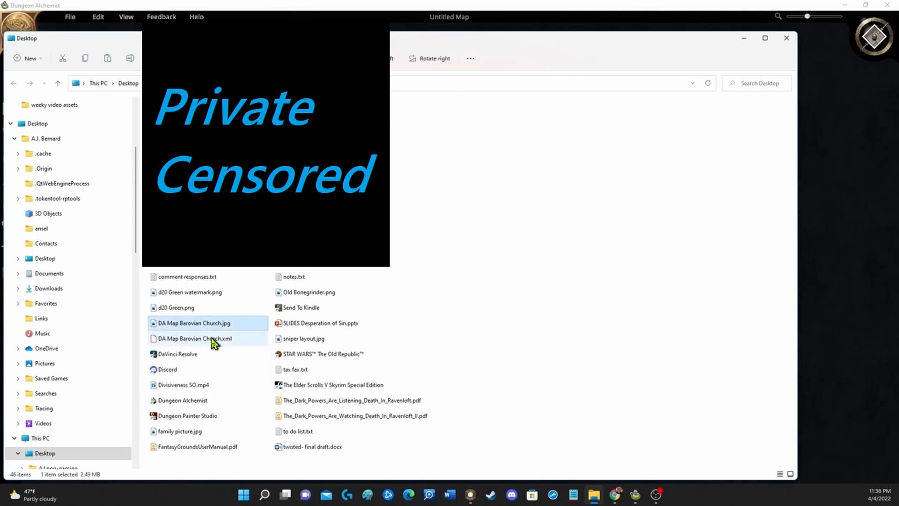
left_click(215, 341, "ctrl")
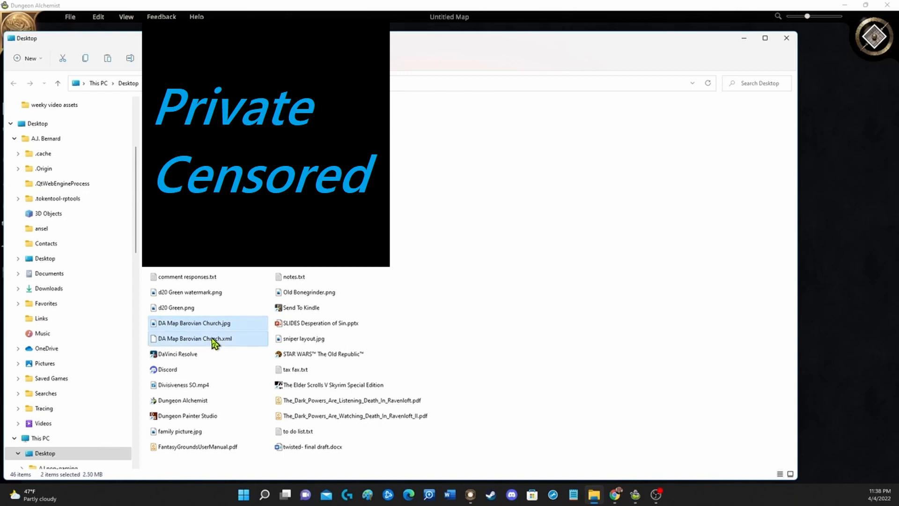
right_click(215, 341)
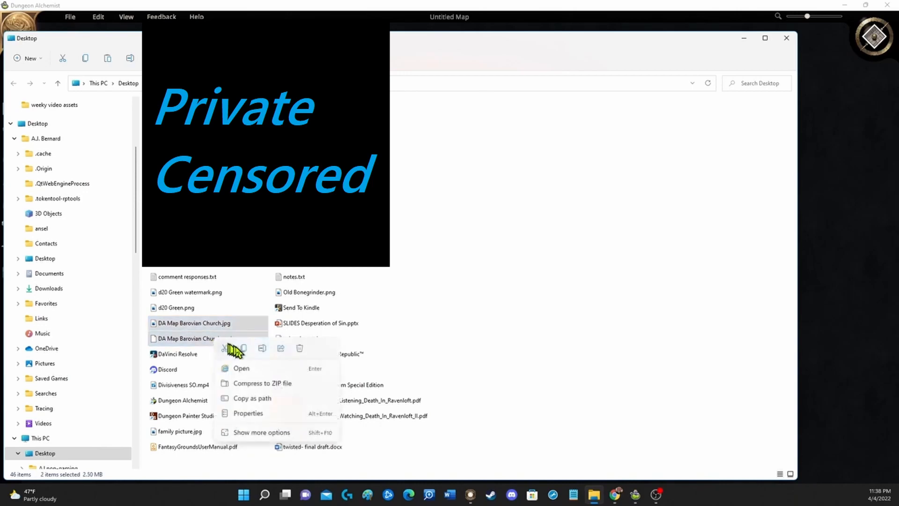
left_click(243, 352)
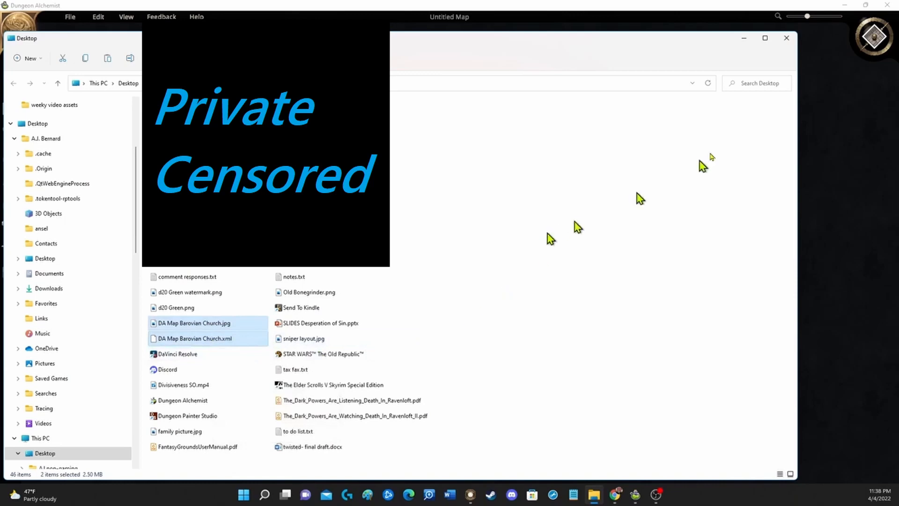
left_click(746, 41)
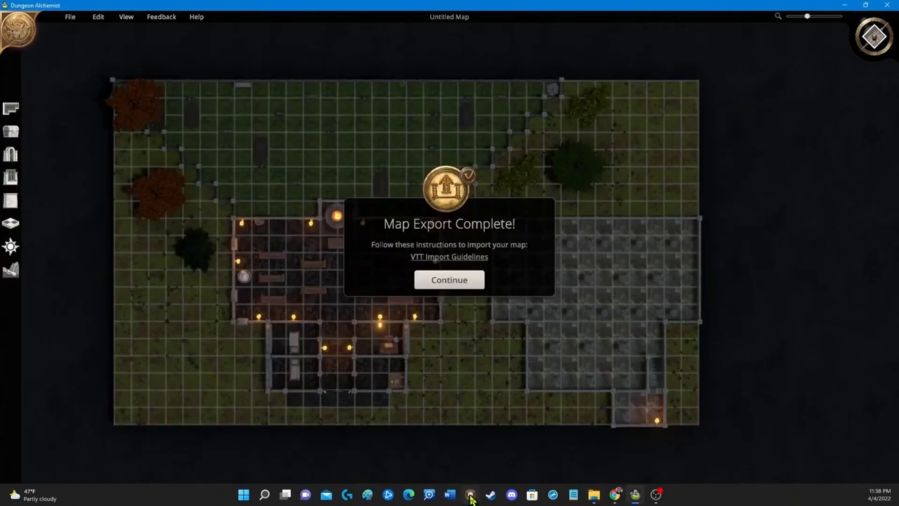
Step: Paste both map files into the images folder of the AJs Construction Zone campaign in the Fantasy Grounds data folder
left_click(471, 495)
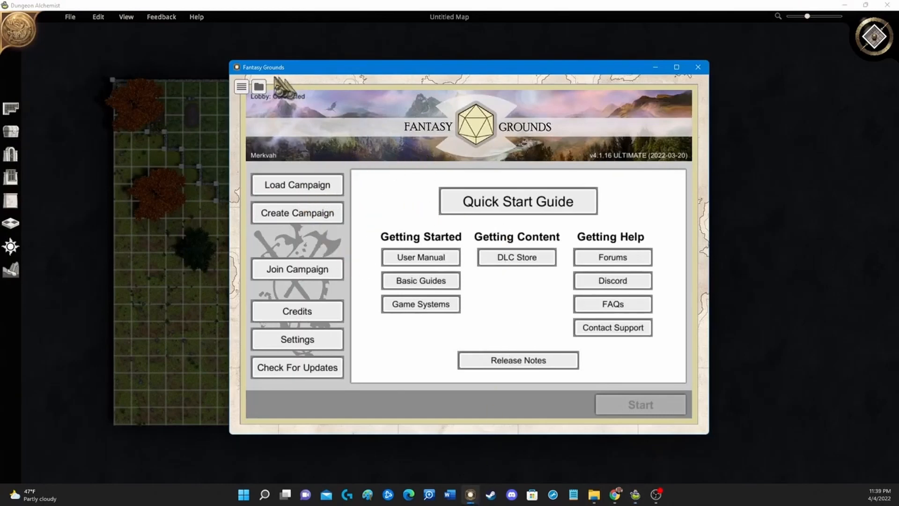
left_click(259, 86)
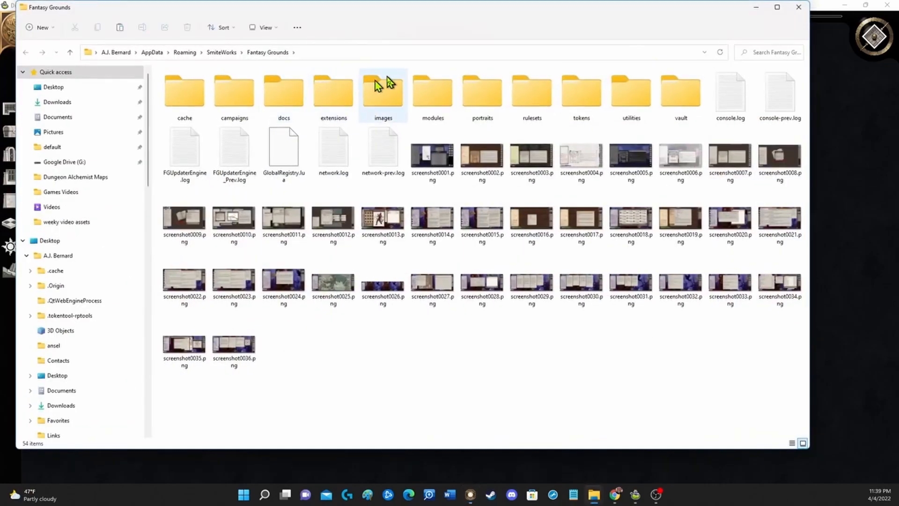
double_click(226, 104)
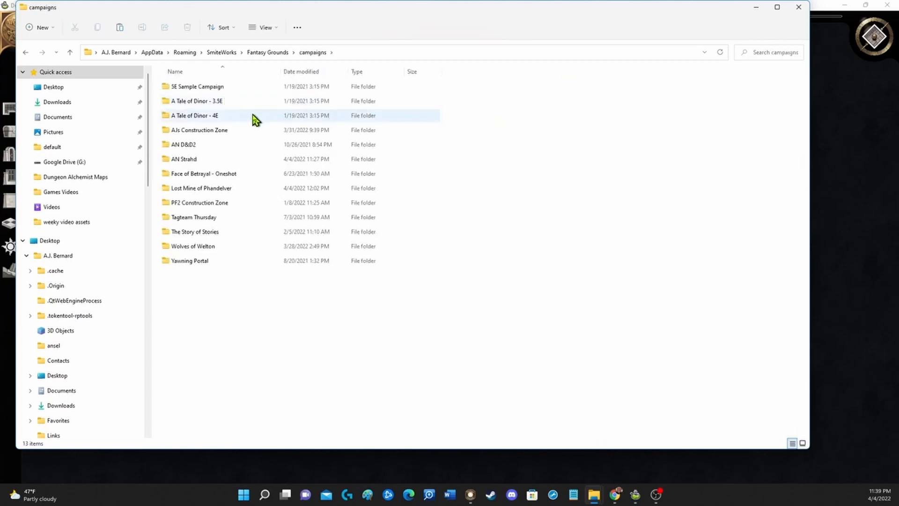
double_click(187, 134)
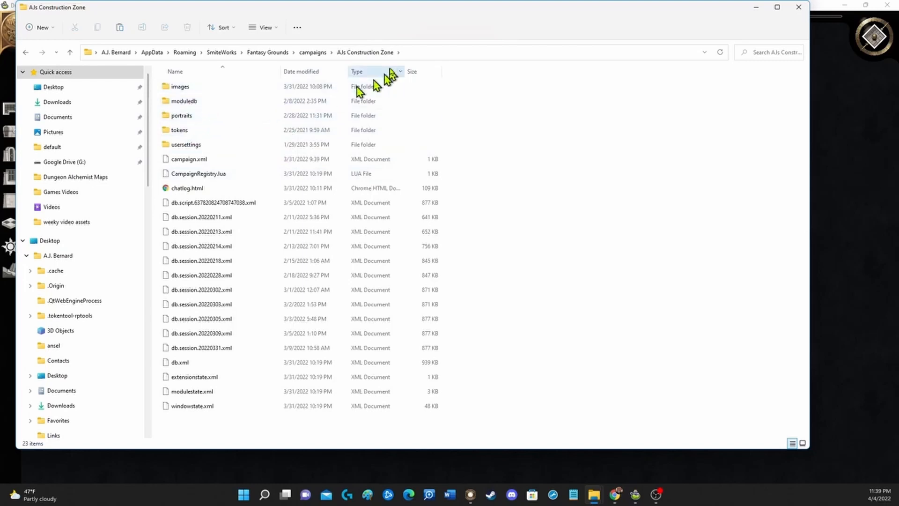
double_click(180, 88)
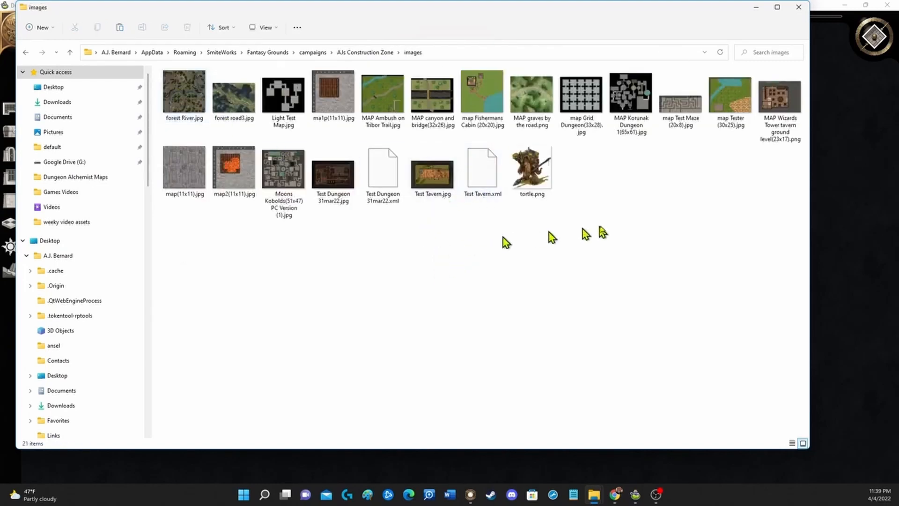
right_click(434, 258)
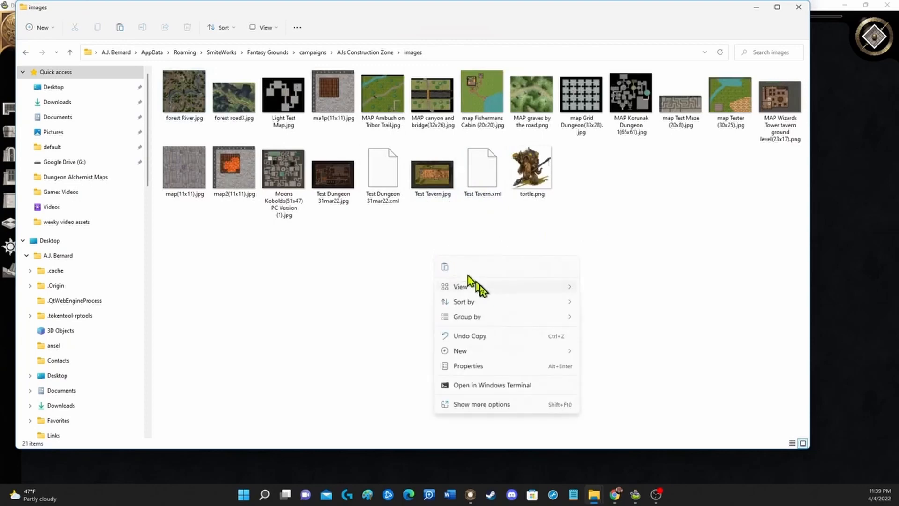
left_click(446, 267)
left_click(452, 277)
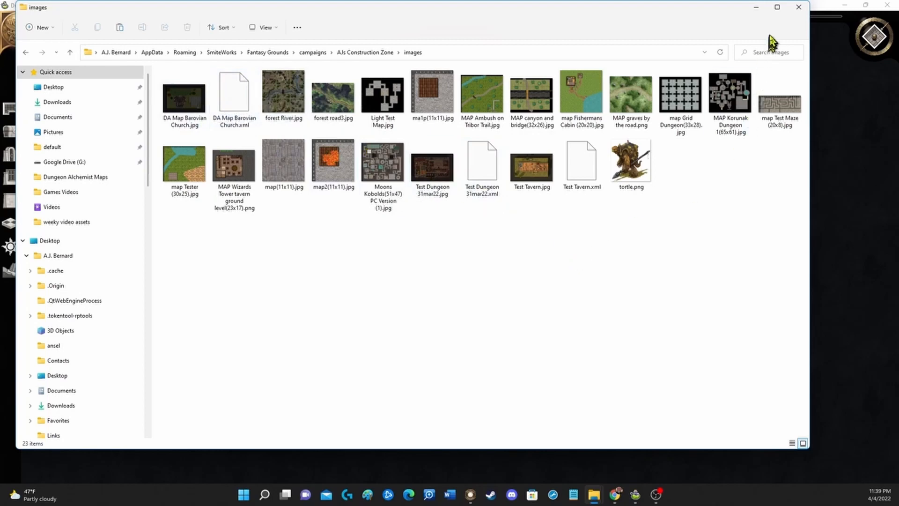
left_click(798, 7)
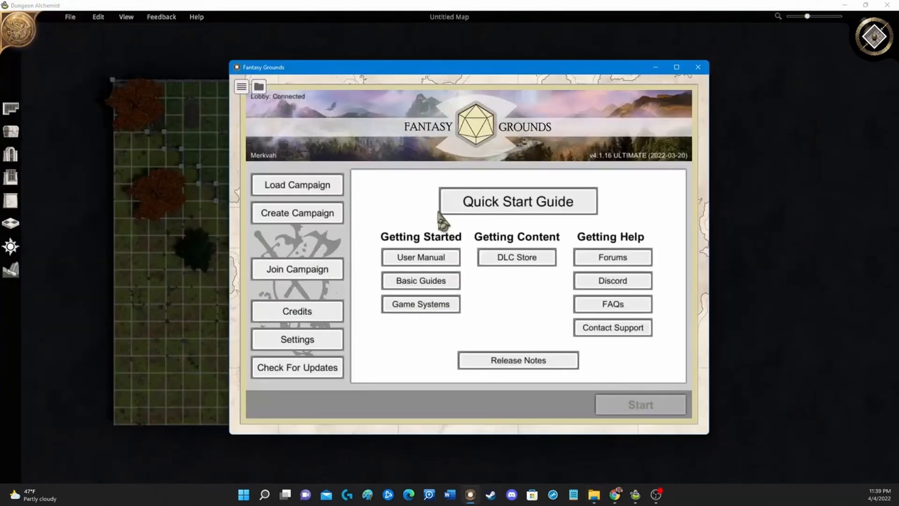
Step: Load the campaign in Fantasy Grounds, maximize the window, close the log, and open the Images list
left_click(304, 188)
double_click(396, 190)
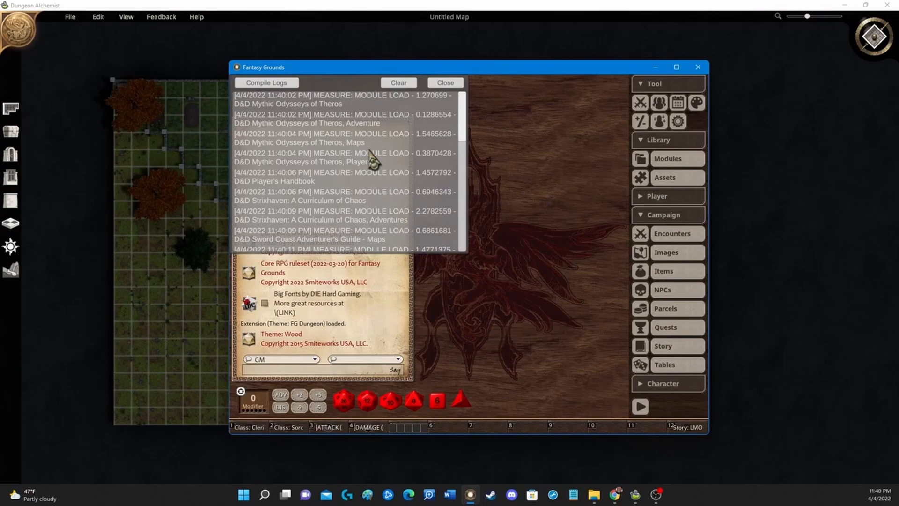
left_click(676, 68)
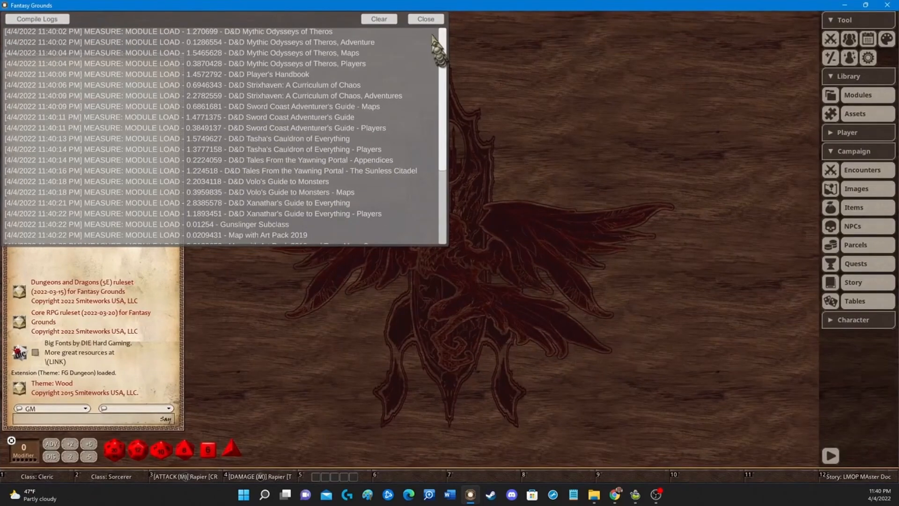
left_click(427, 20)
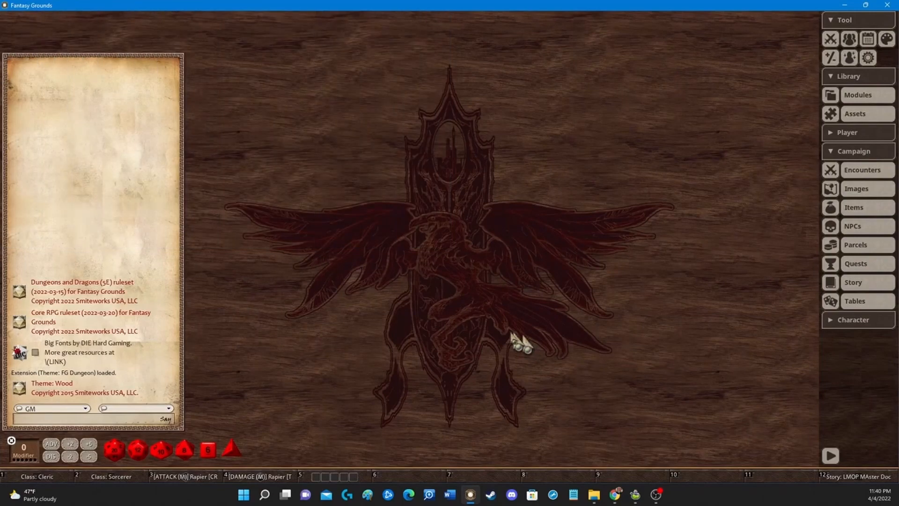
left_click(855, 190)
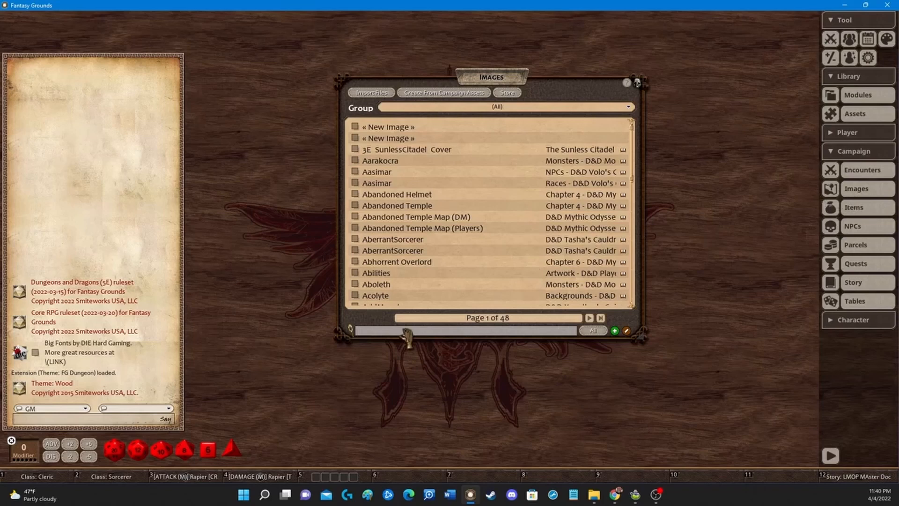
Step: Filter the campaign's image list by DA Map
type("DA MAp")
key("BackSpace")
key("BackSpace")
type("ap")
key("Return")
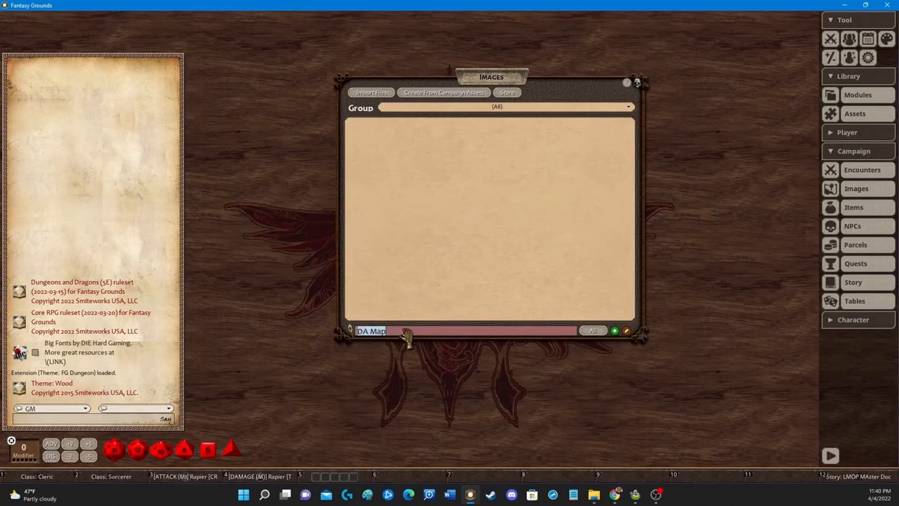
left_click(498, 209)
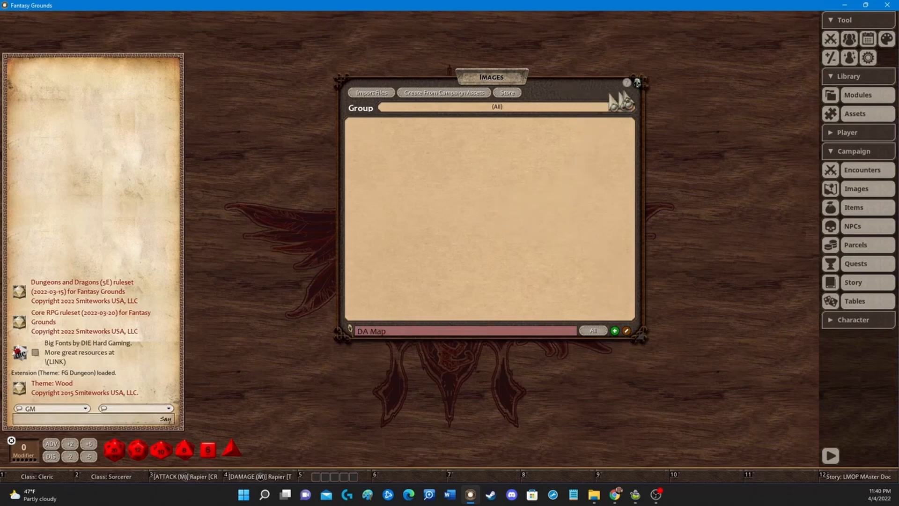
Step: Create a new image entry from the campaign's Images list and enlarge its window
left_click(639, 84)
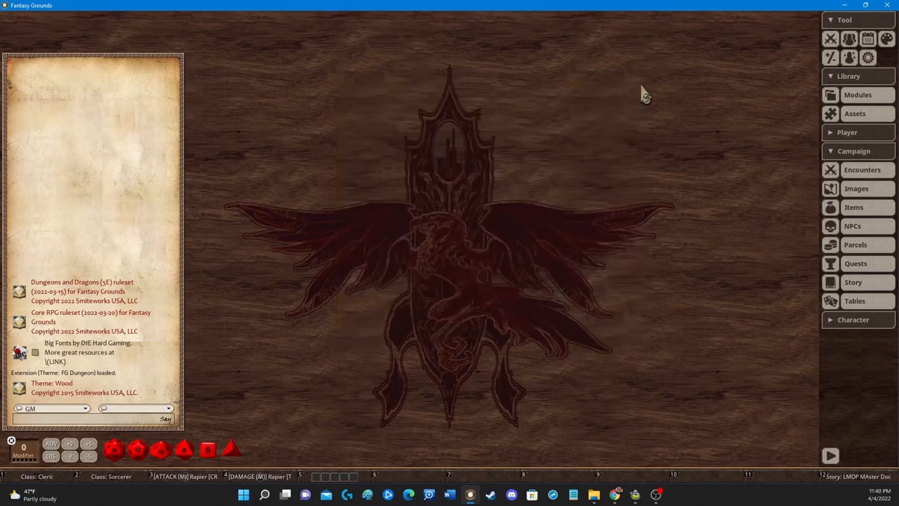
left_click(864, 190)
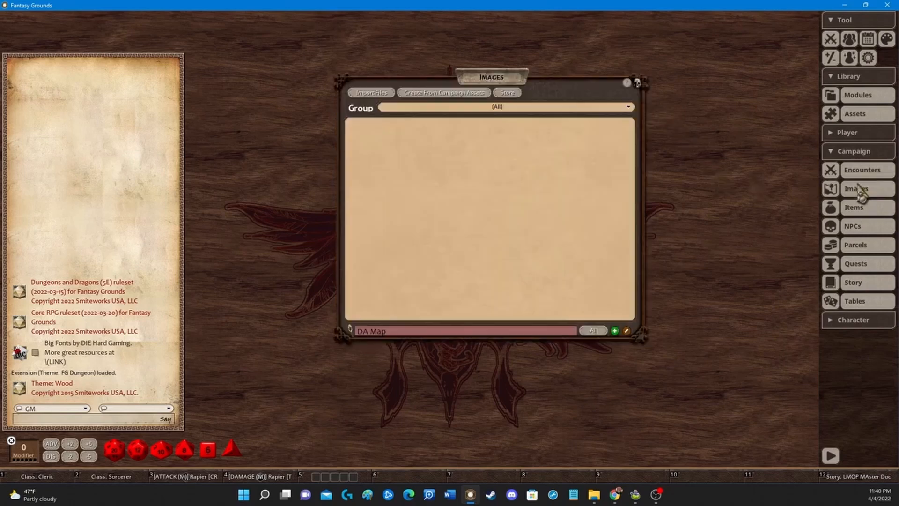
left_click_drag(564, 96, 528, 98)
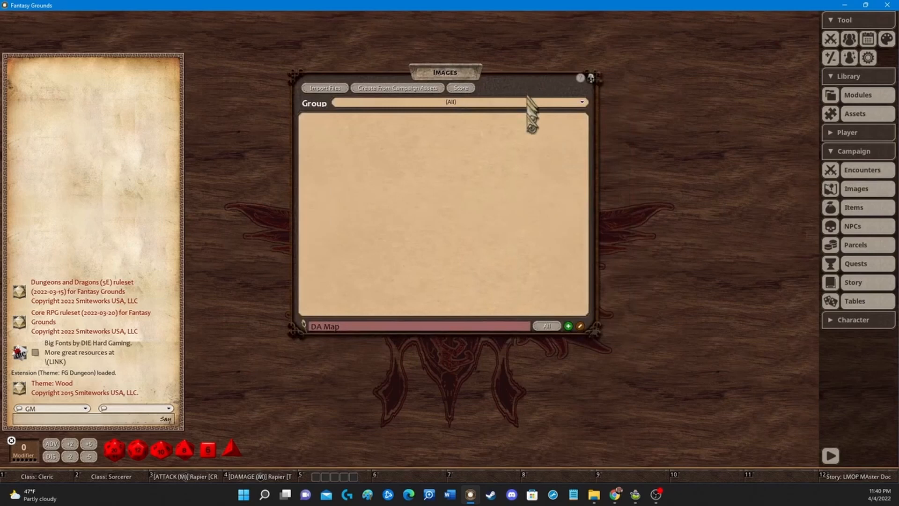
left_click(570, 328)
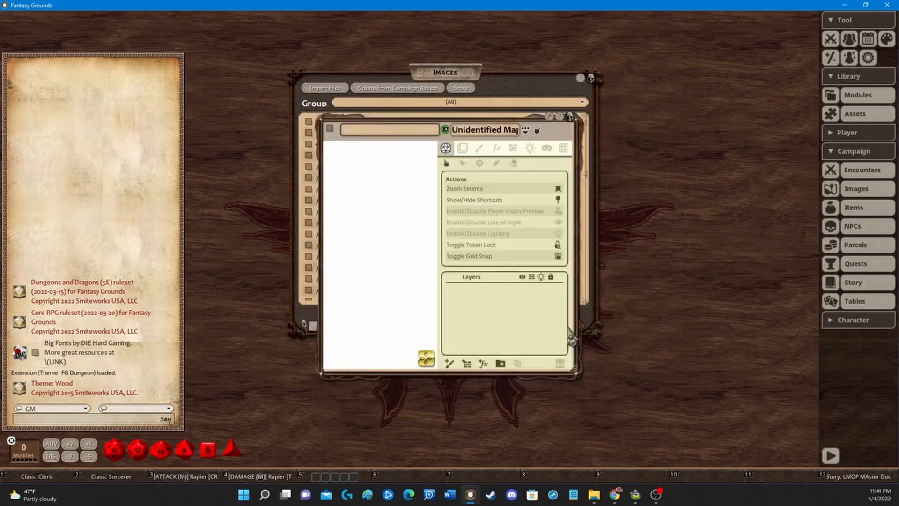
left_click_drag(537, 136, 348, 154)
left_click_drag(533, 78, 628, 89)
left_click(686, 88)
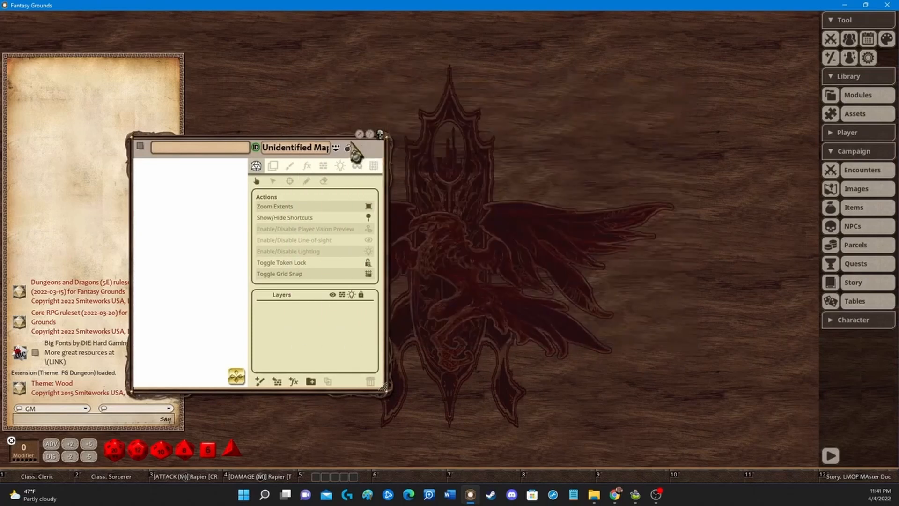
left_click_drag(346, 137, 411, 44)
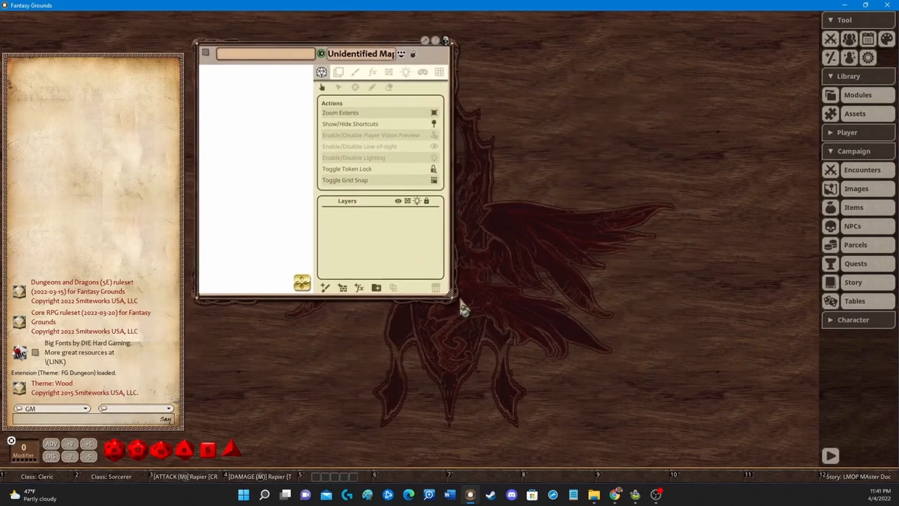
left_click_drag(451, 295, 804, 454)
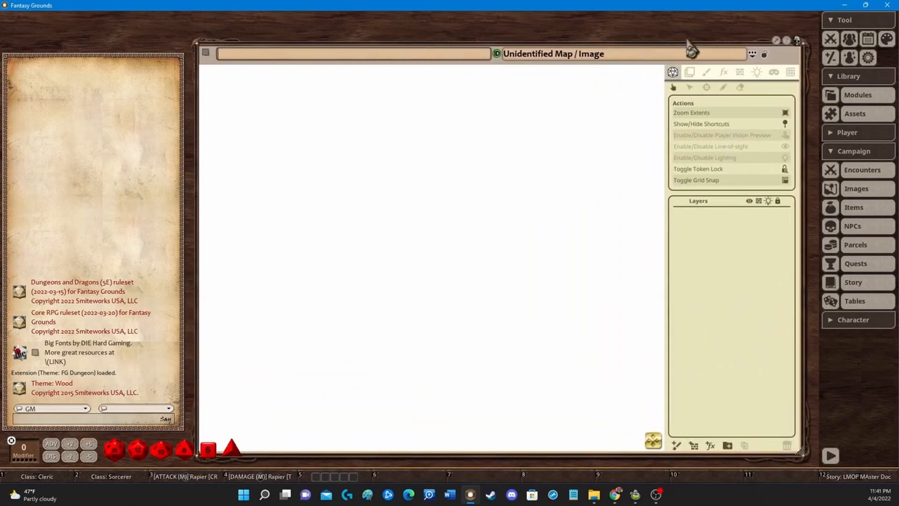
left_click_drag(689, 54, 627, 41)
Step: Filter the image assets by DA Map and drag the DA Map Barovian Church image into the new image, then maximize it
left_click(855, 117)
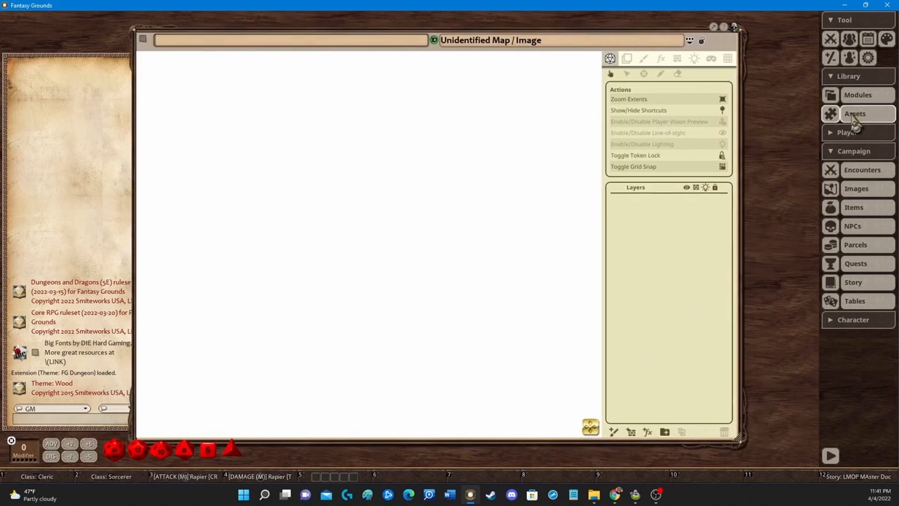
left_click(257, 72)
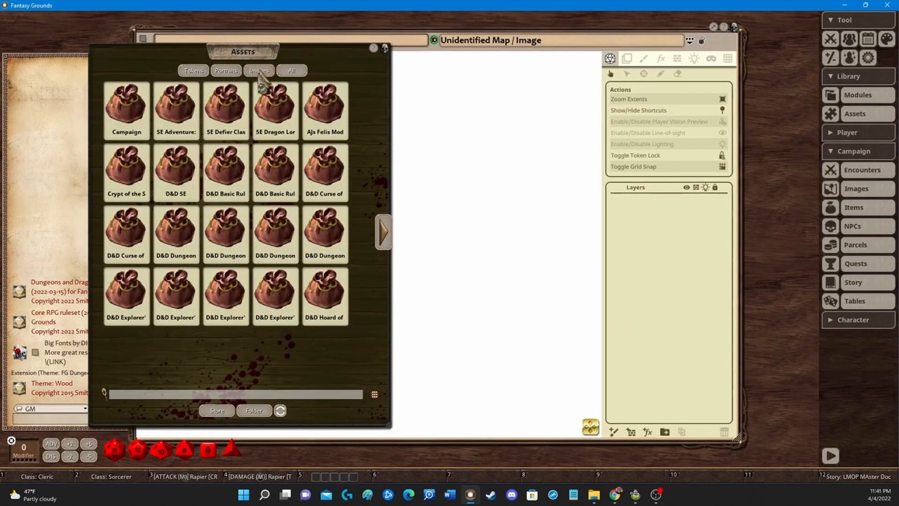
left_click(259, 71)
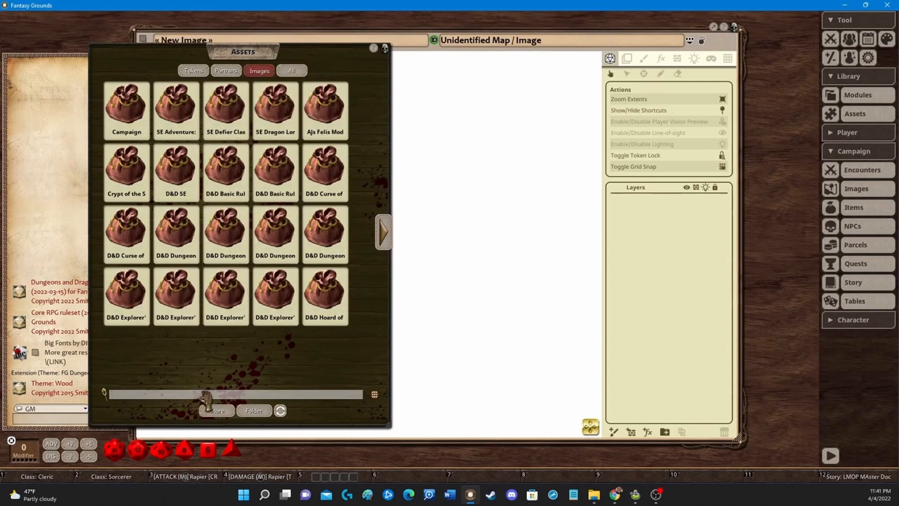
type("DA Map")
key("Return")
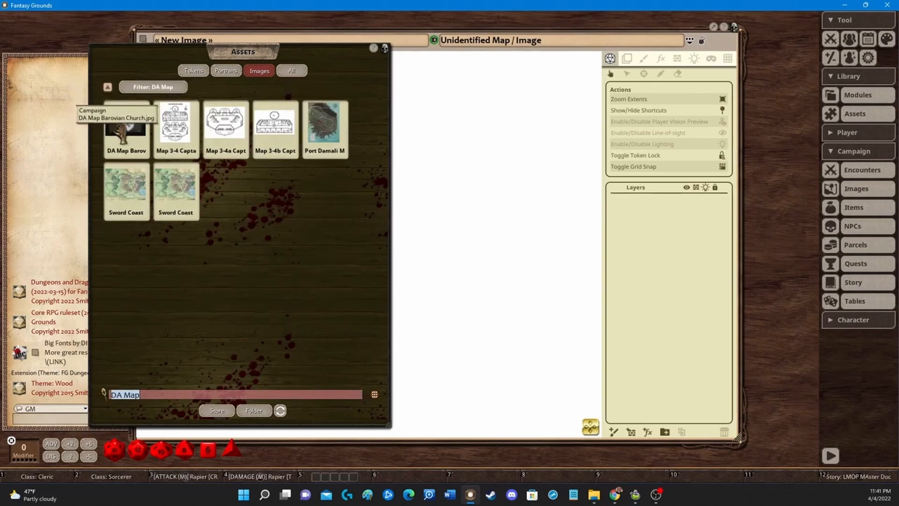
left_click_drag(333, 56, 830, 59)
left_click_drag(618, 125, 407, 192)
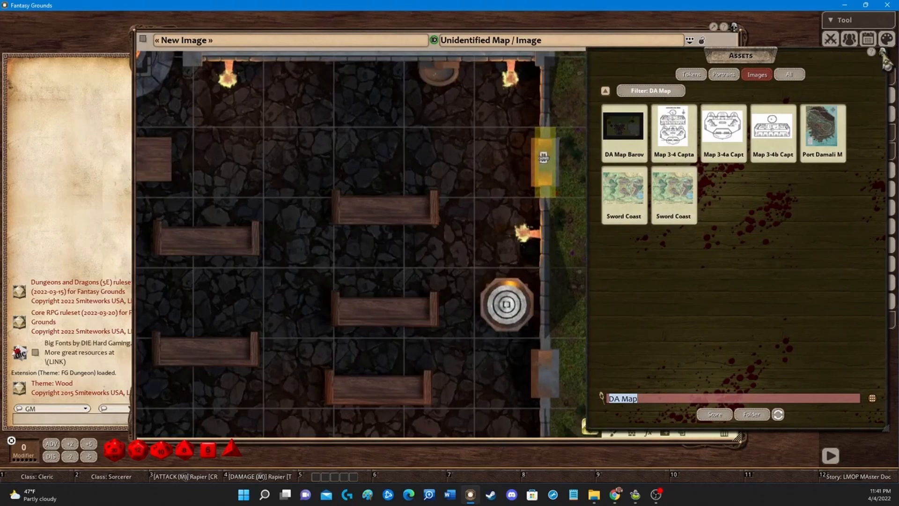
left_click(883, 53)
left_click(714, 28)
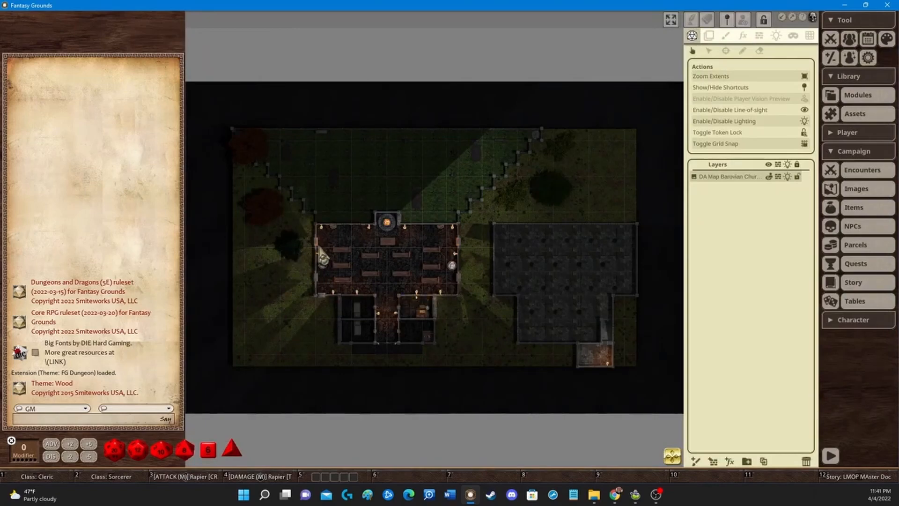
scroll(321, 252, "up", 10)
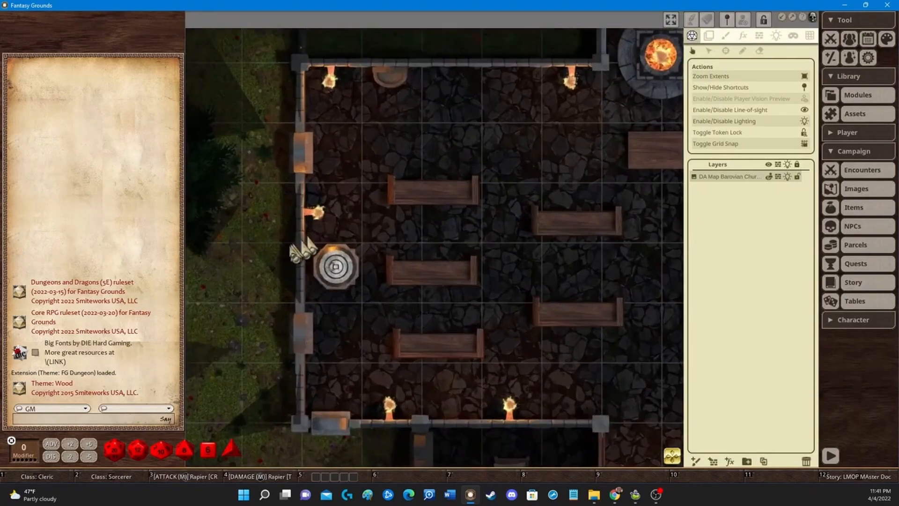
scroll(307, 247, "down", 5)
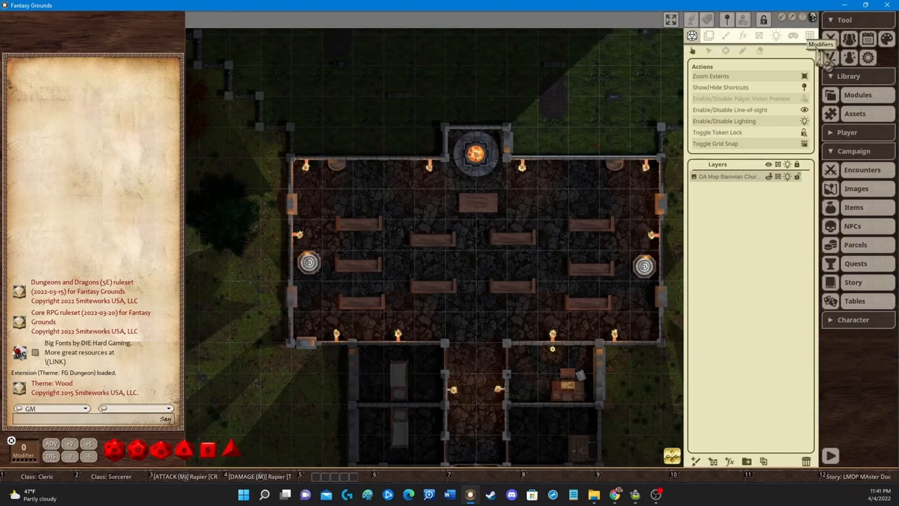
left_click(833, 41)
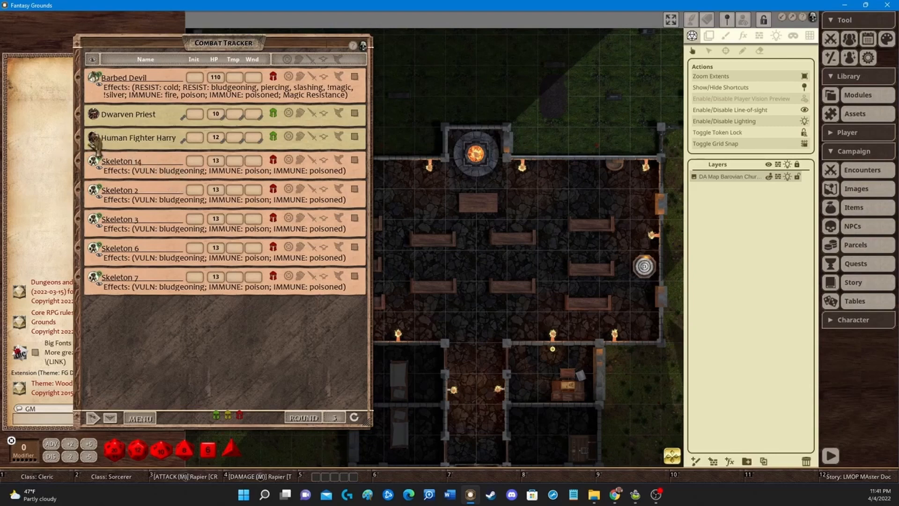
mouse_move(97, 141)
left_mouse_down()
mouse_move(398, 328)
mouse_move(464, 336)
mouse_move(471, 321)
mouse_move(468, 338)
left_mouse_up()
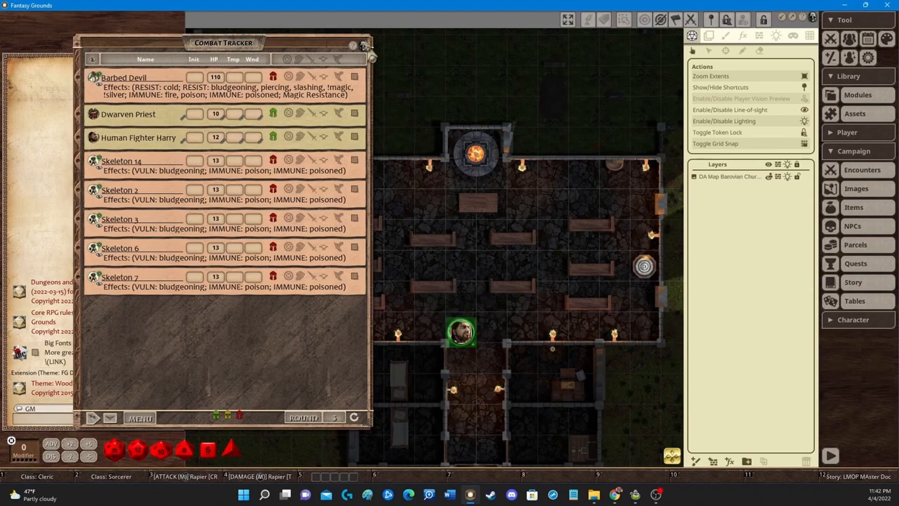
right_click(461, 327)
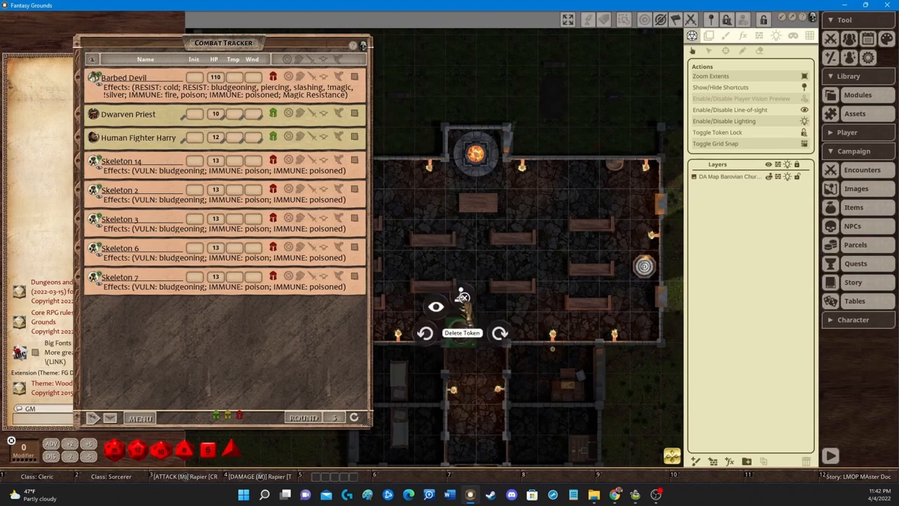
left_click(424, 293)
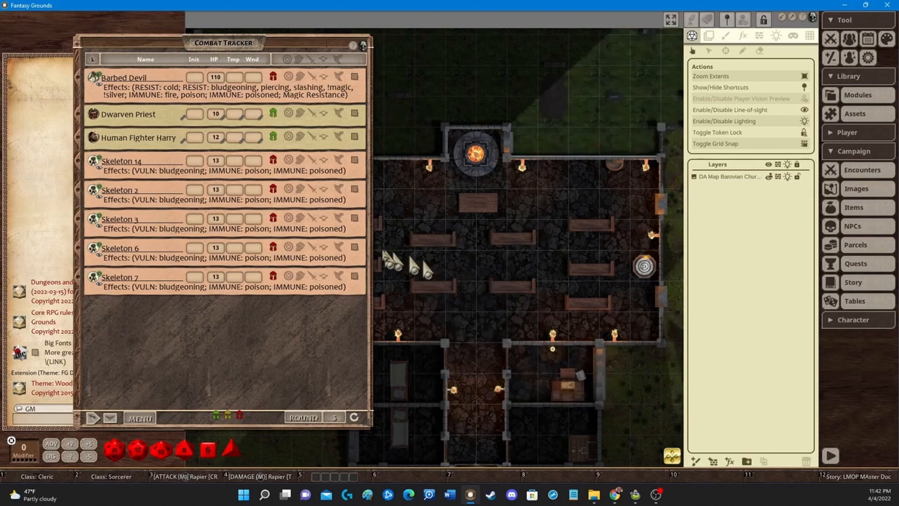
left_click(364, 47)
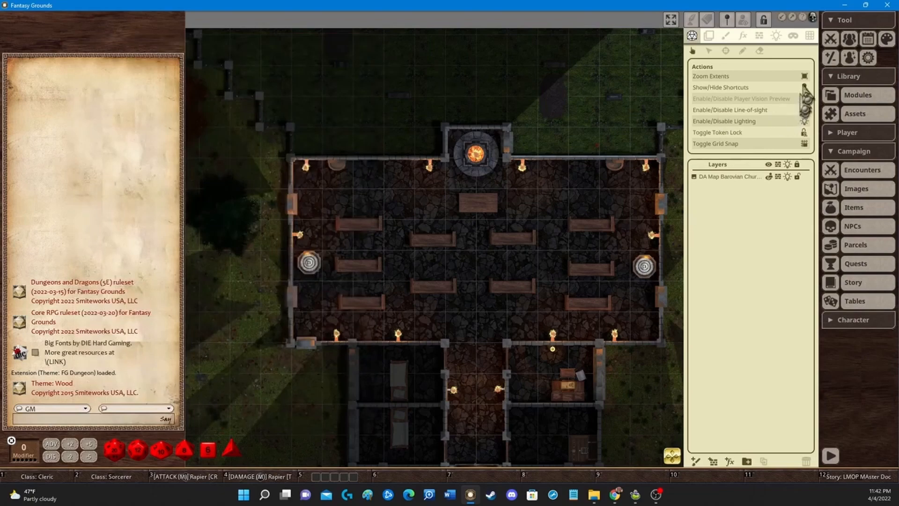
Step: Show the map's grid and nudge its position right
left_click(809, 38)
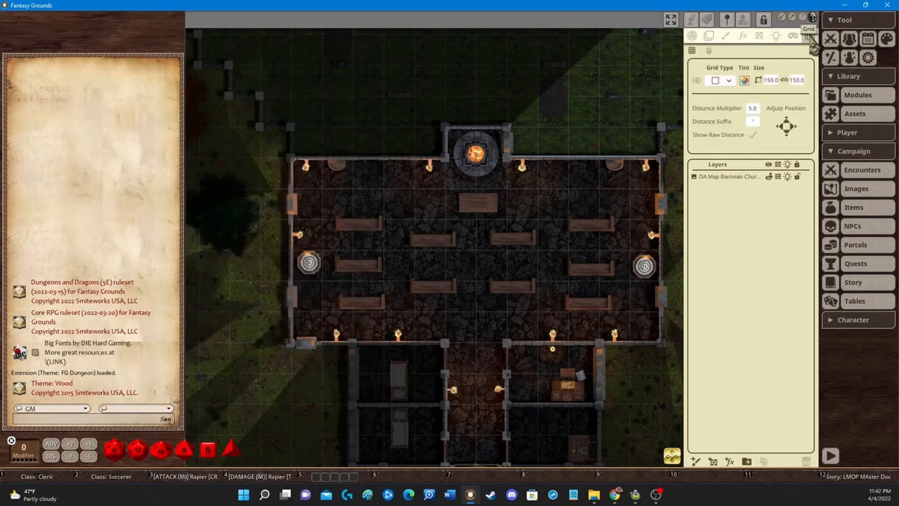
left_click(700, 93)
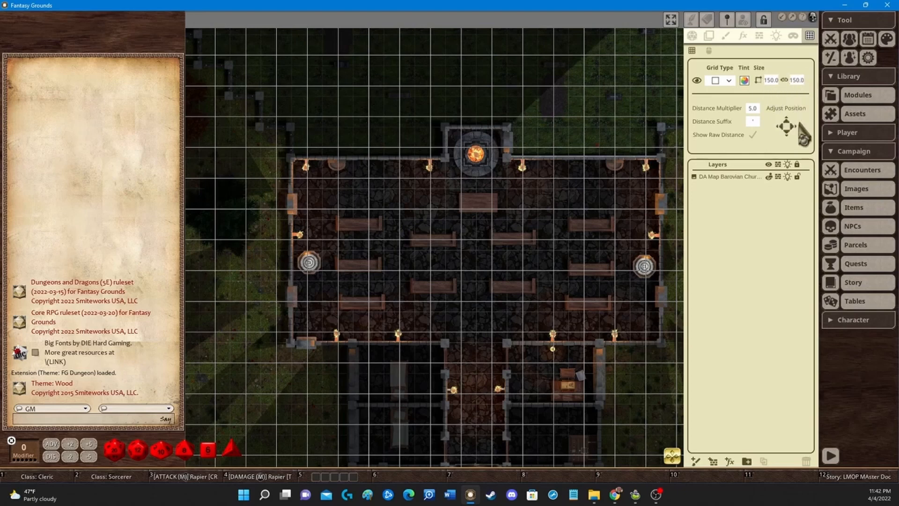
left_click(792, 127)
left_click(792, 128)
left_click(792, 127)
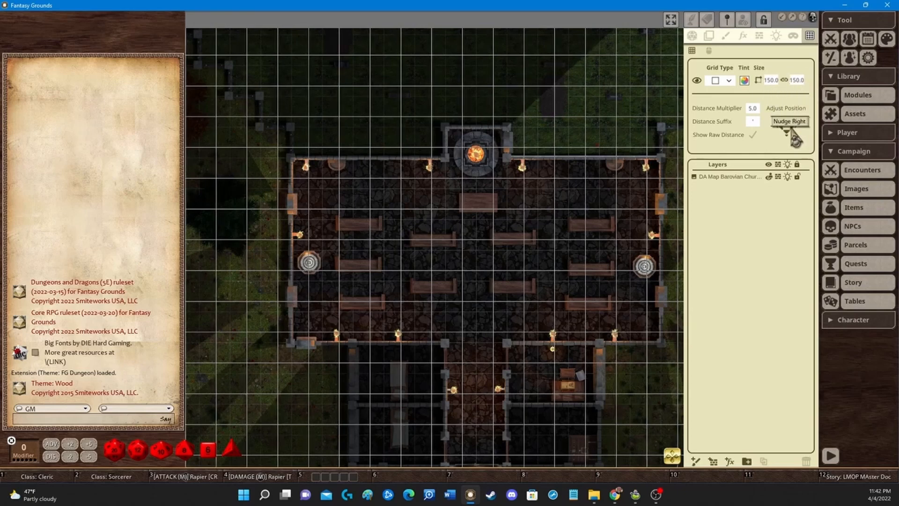
left_click(793, 128)
left_click(792, 128)
left_click(792, 127)
left_click(792, 127)
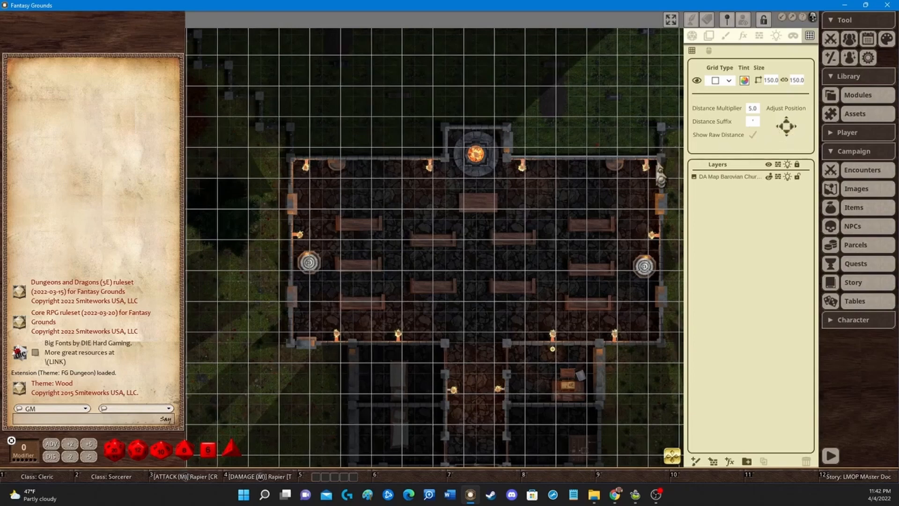
Step: Nudge the grid further right and down to line up with the map's squares, then hide the grid
key("Right")
key("Right")
key("Right")
key("Right")
key("Right")
key("Right")
key("Right")
key("Right")
key("Right")
key("Right")
key("Right")
key("Right")
key("Right")
key("Right")
key("Right")
key("Right")
key("Right")
key("Right")
key("Right")
key("Right")
key("Right")
key("Right")
key("Right")
key("Right")
key("Right")
key("Right")
key("Right")
key("Right")
key("Right")
key("Right")
key("Right")
key("Right")
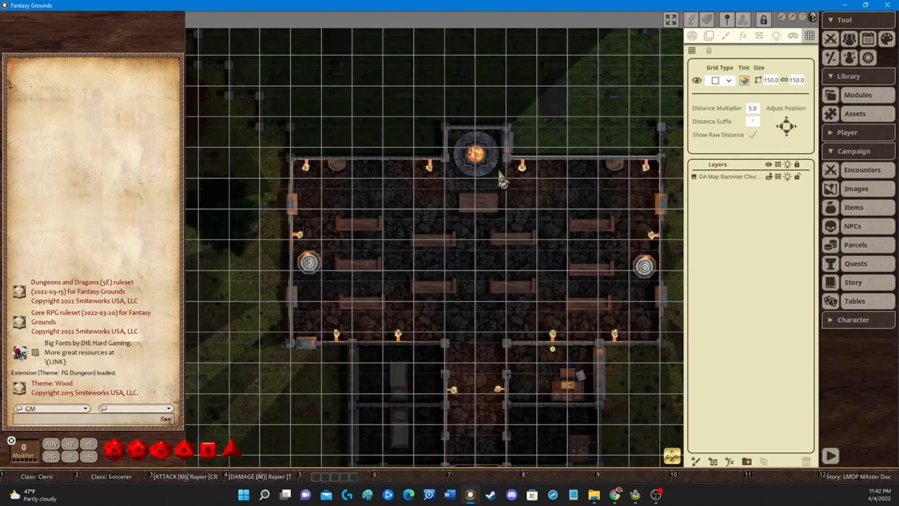
key("Down")
key("Down")
key("Down")
key("Down")
key("Down")
key("Down")
key("Down")
key("Down")
key("Down")
key("Down")
key("Down")
key("Down")
key("Down")
key("Down")
key("Down")
key("Down")
key("Down")
key("Down")
key("Down")
key("Down")
key("Down")
key("Down")
key("Down")
key("Down")
key("Down")
key("Down")
key("Down")
key("Down")
key("Down")
key("Down")
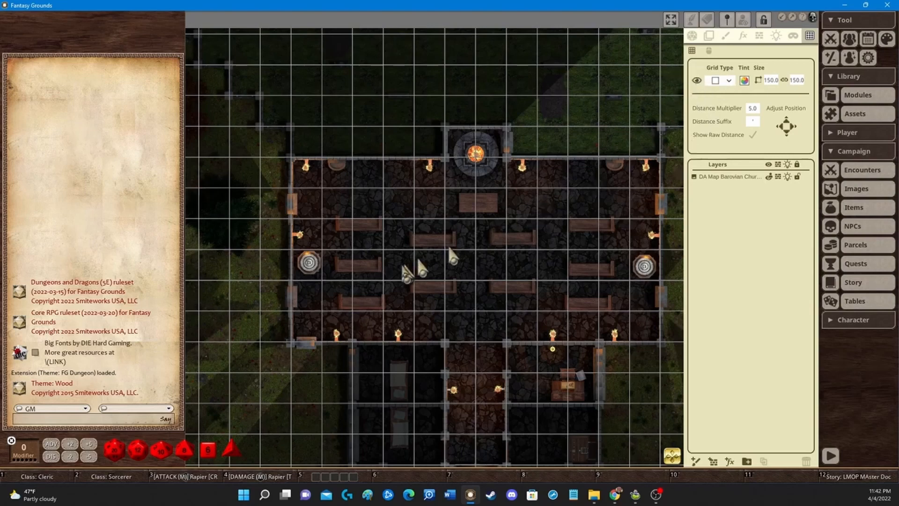
left_click(697, 80)
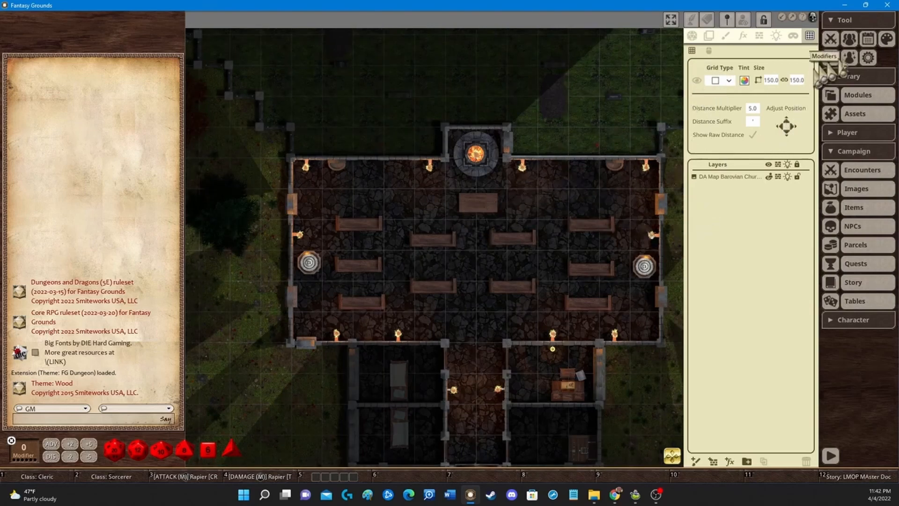
Step: Place the Human Fighter Harry token from the Combat Tracker at the church's south doorway
left_click(831, 38)
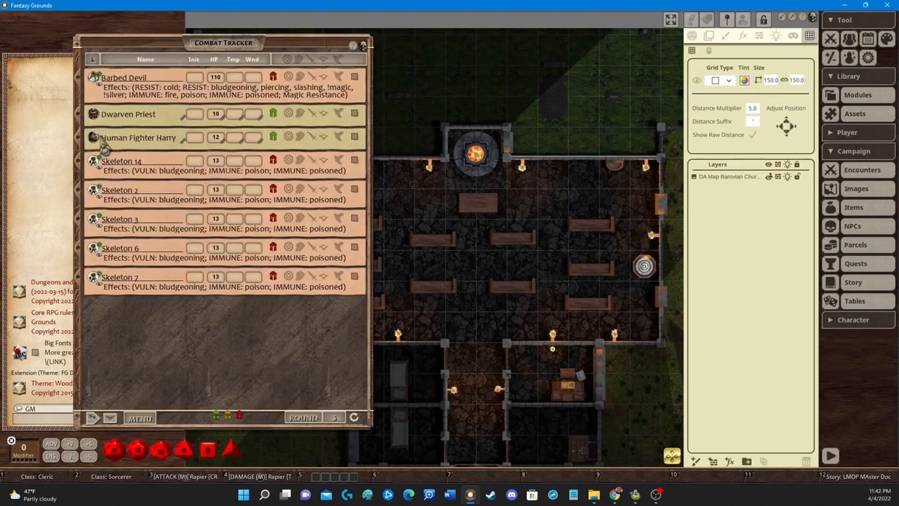
left_click_drag(96, 143, 459, 327)
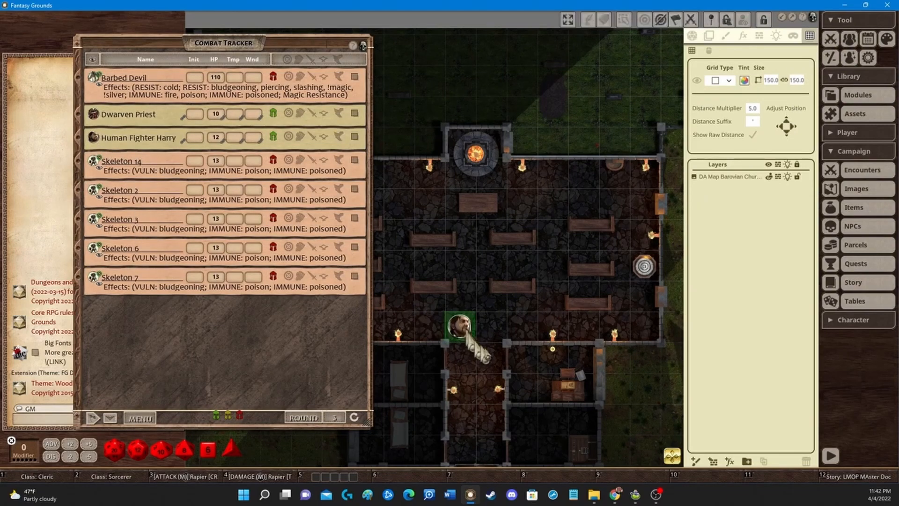
left_click(365, 46)
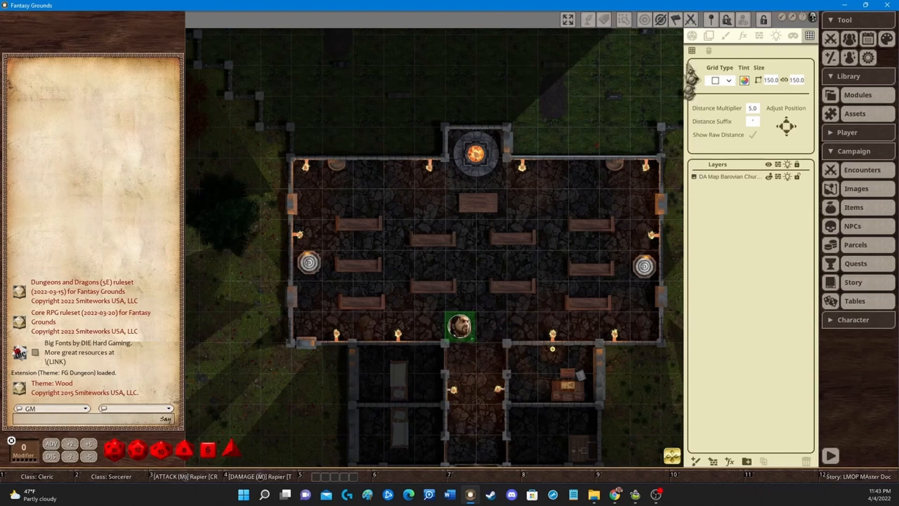
Step: Turn on line-of-sight for the map and move the fighter token two squares up into the nave
left_click(692, 36)
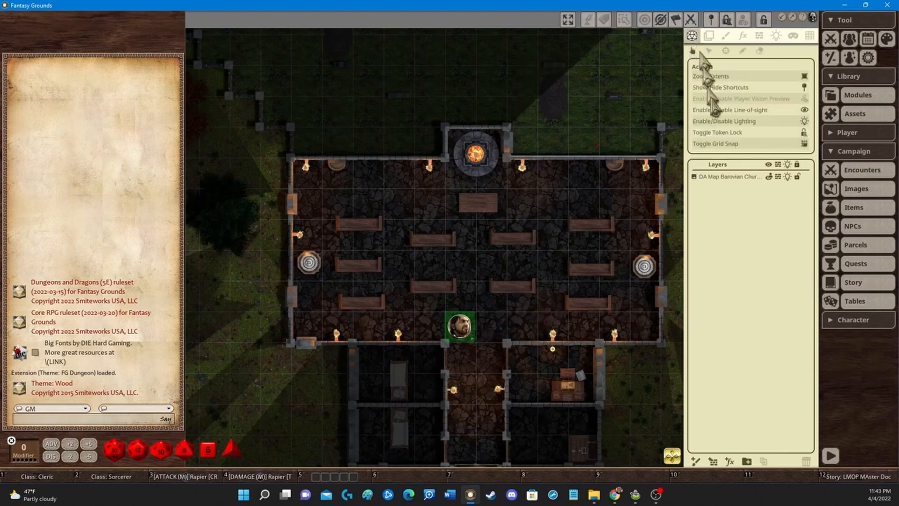
left_click(761, 110)
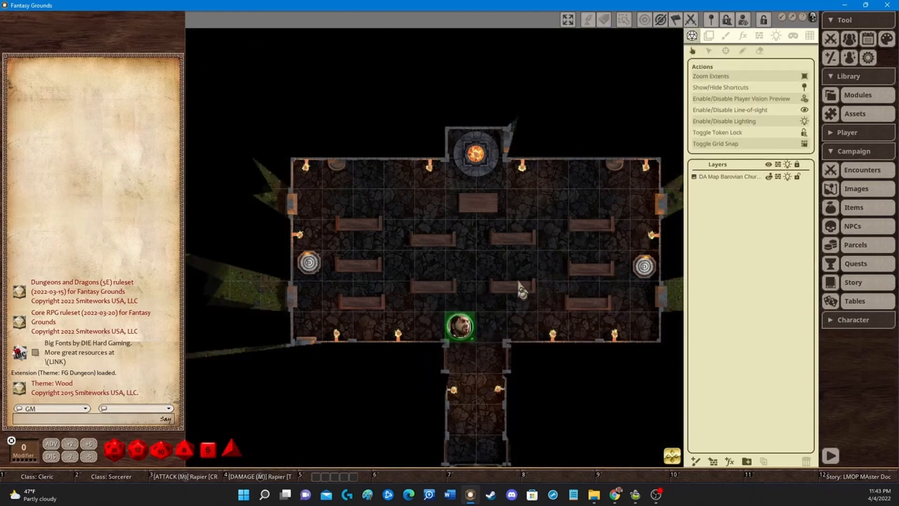
key("Right")
key("Left")
key("Up")
Step: Move the fighter token around the nave to test its line of sight
key("Up")
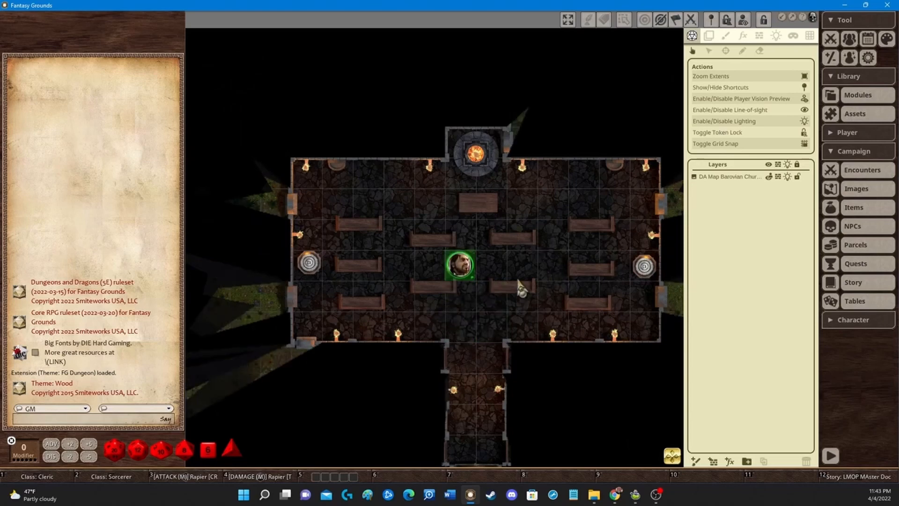
key("Left")
key("Left")
key("Left")
key("Up")
key("Up")
key("Up")
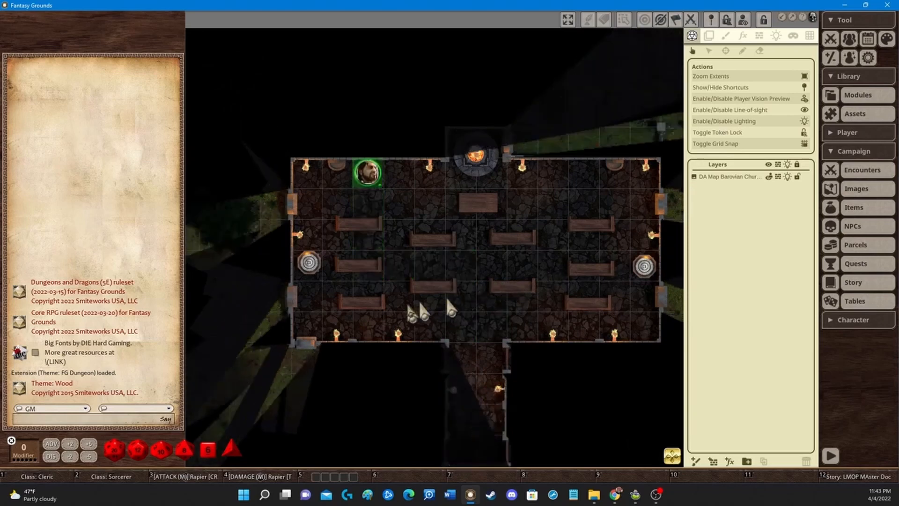
key("Down")
key("Down")
key("Down")
key("Right")
key("Right")
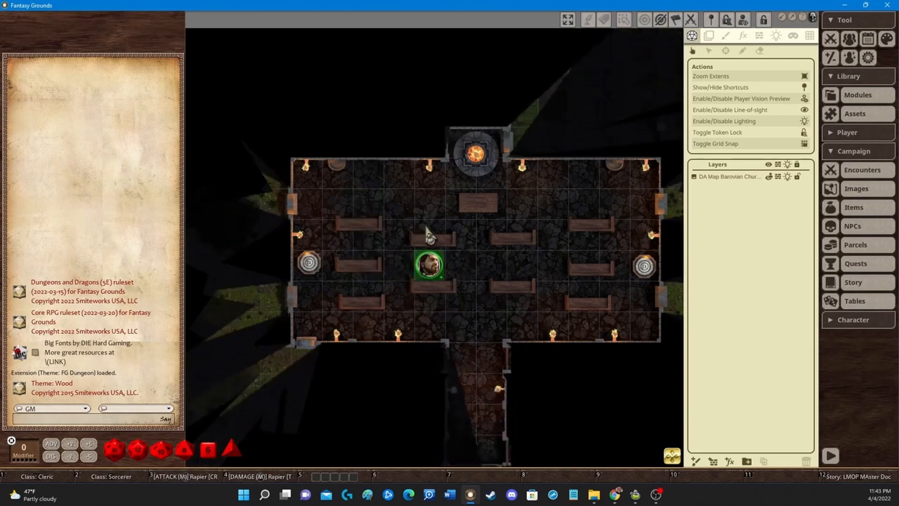
Step: Move the fighter token south down the entrance passage and out past the church's southwest corner to test line of sight
key("Right")
key("Right")
key("Down")
key("Down")
key("Down")
key("Down")
key("Left")
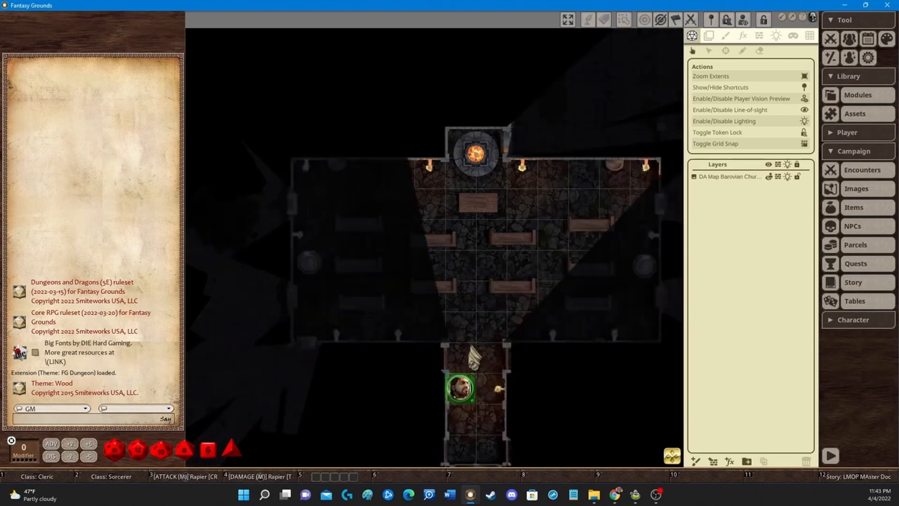
key("Up")
key("Right")
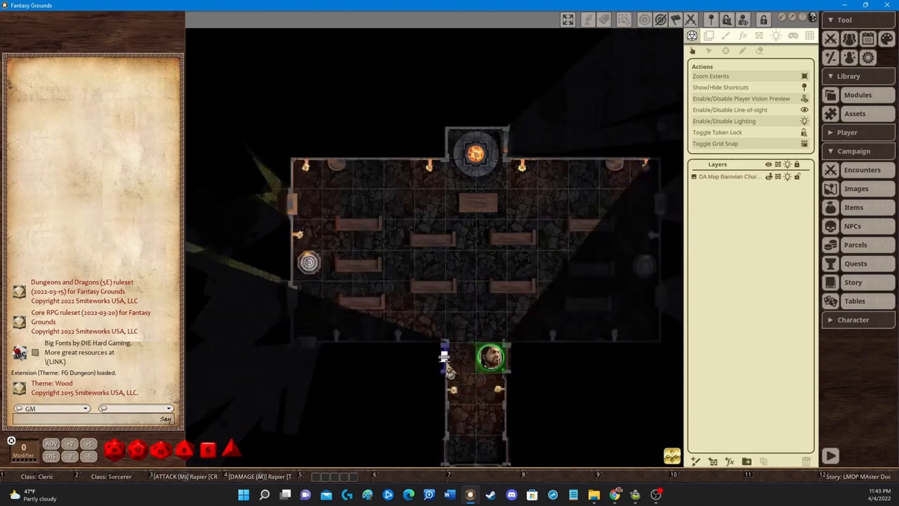
key("Left")
key("Left")
key("Left")
key("Left")
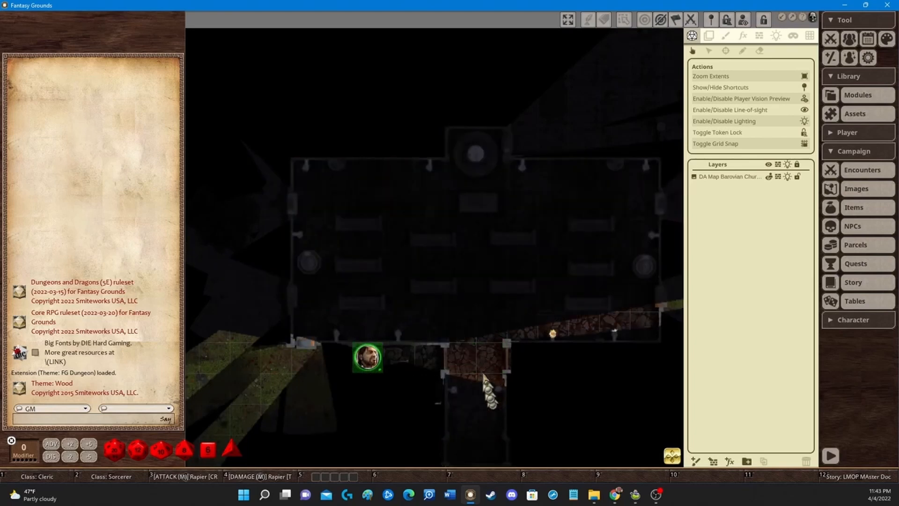
key("Down")
right_click(479, 376)
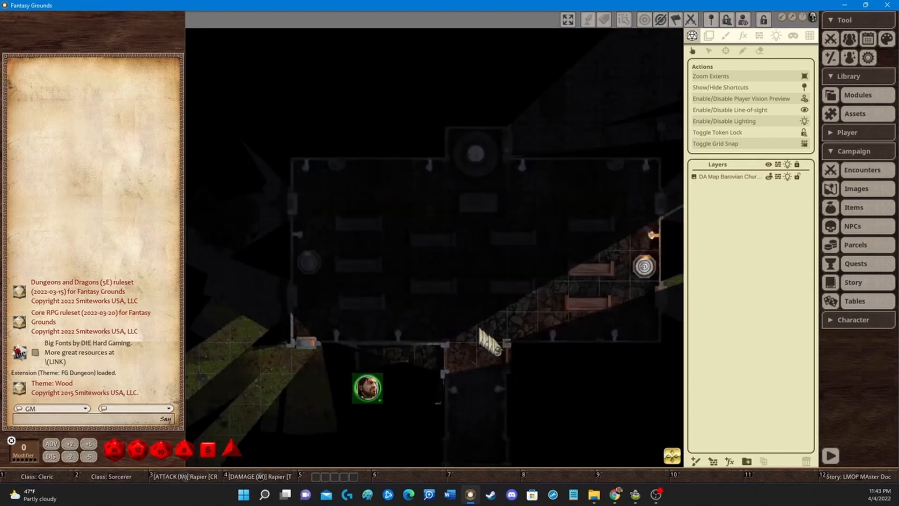
Step: Walk the fighter token back up the passage into the nave and then into the small room east of the entrance
mouse_move(673, 454)
left_mouse_down()
mouse_move(676, 469)
mouse_move(668, 460)
left_mouse_up()
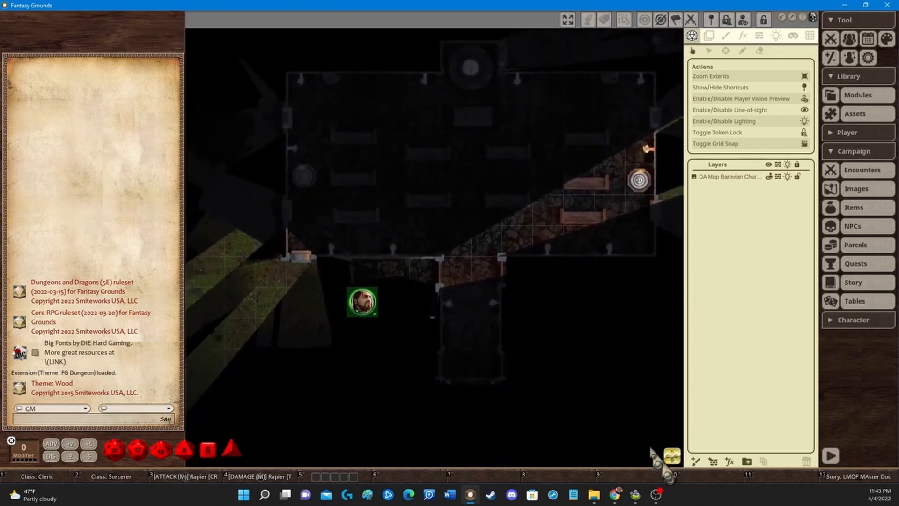
key("Up")
left_click_drag(468, 323, 485, 333)
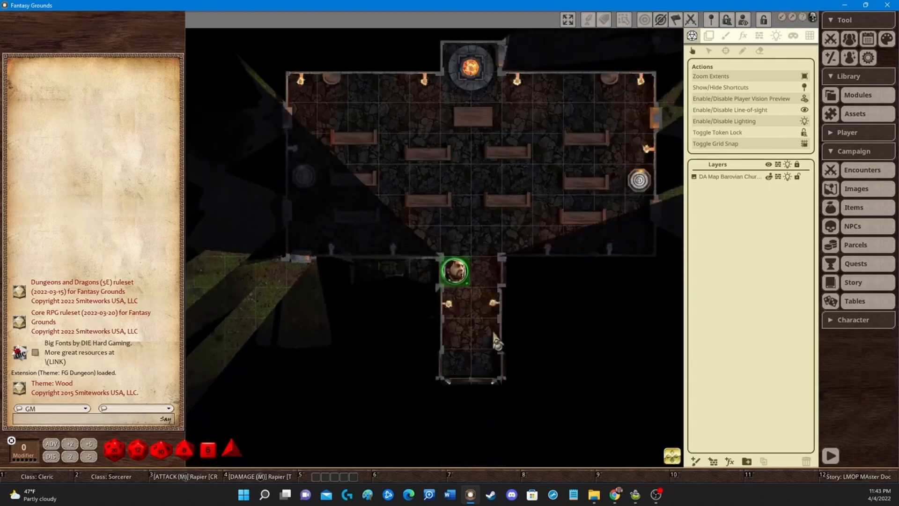
key("Down")
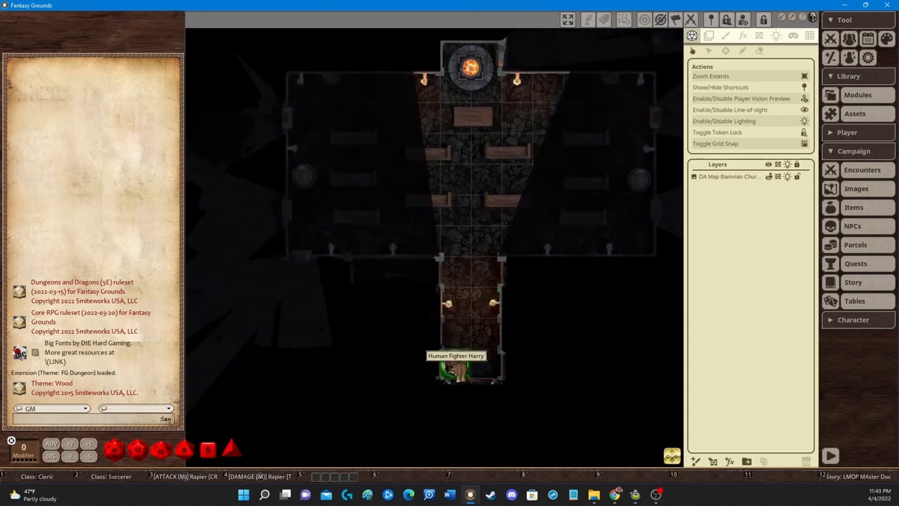
key("Left")
key("Left")
key("Left")
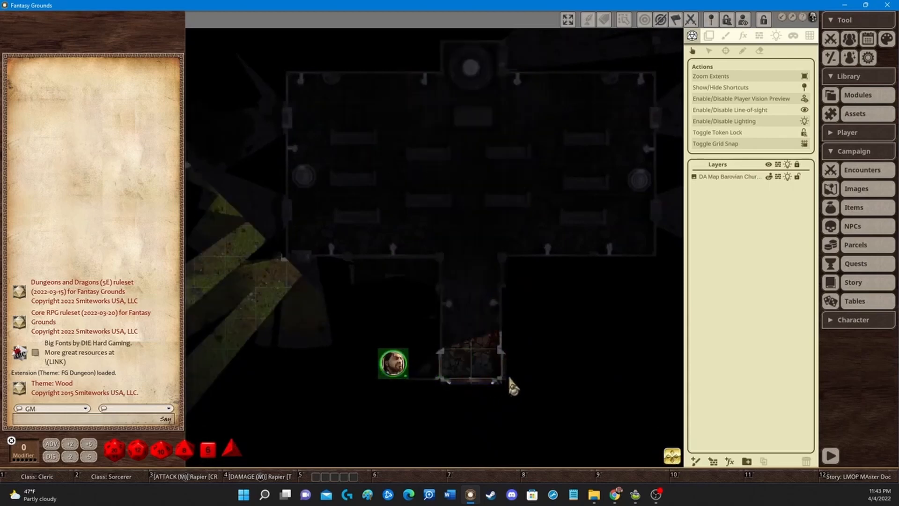
key("Right")
key("Right")
key("Right")
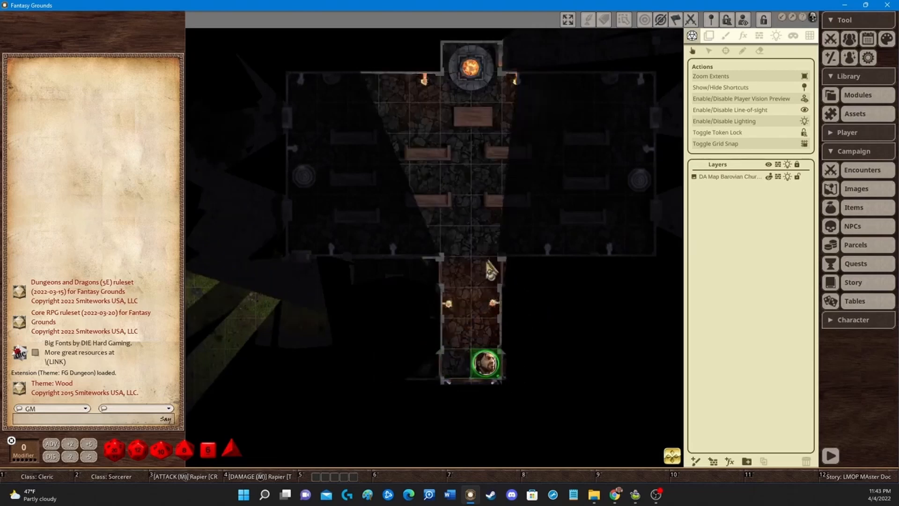
key("Up")
key("Up")
key("Up")
key("Up")
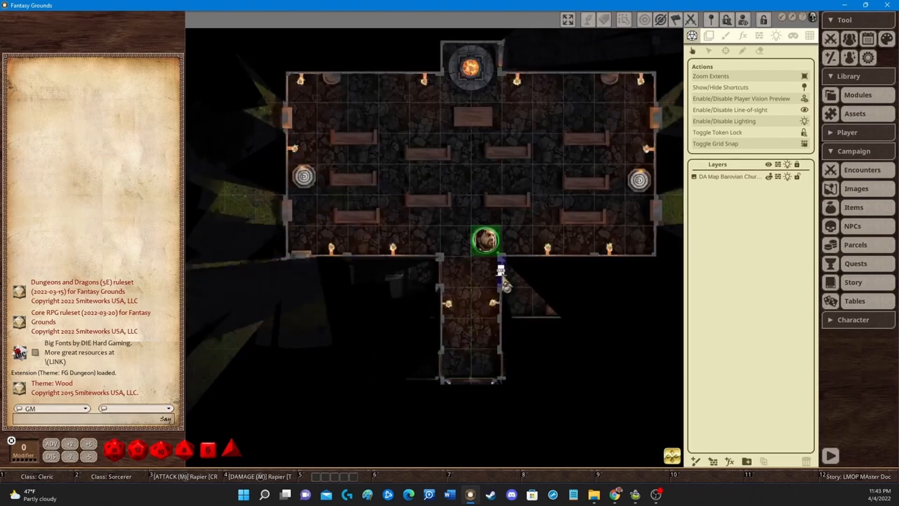
key("Down")
key("Down")
key("Up")
key("Right")
key("Right")
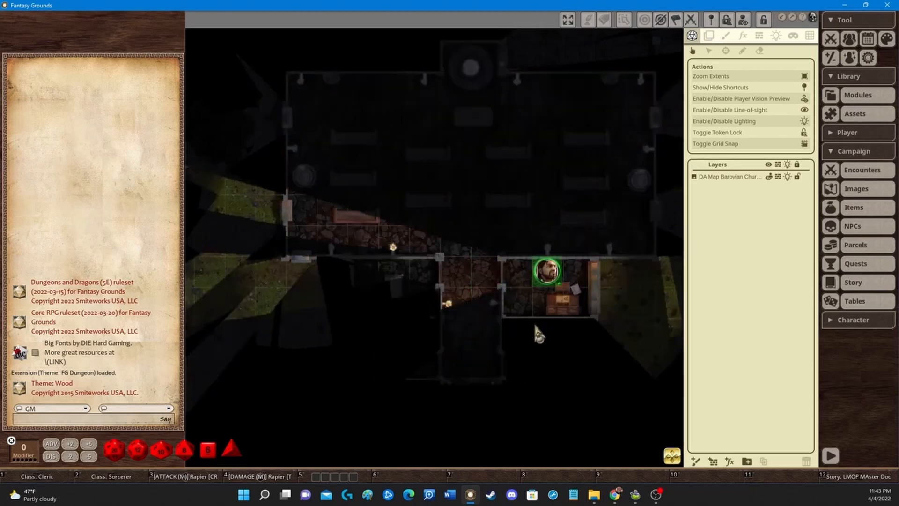
Step: Move the fighter token back through the entrance passage and up into the middle of the nave
key("Left")
key("Left")
key("Left")
key("Down")
key("Right")
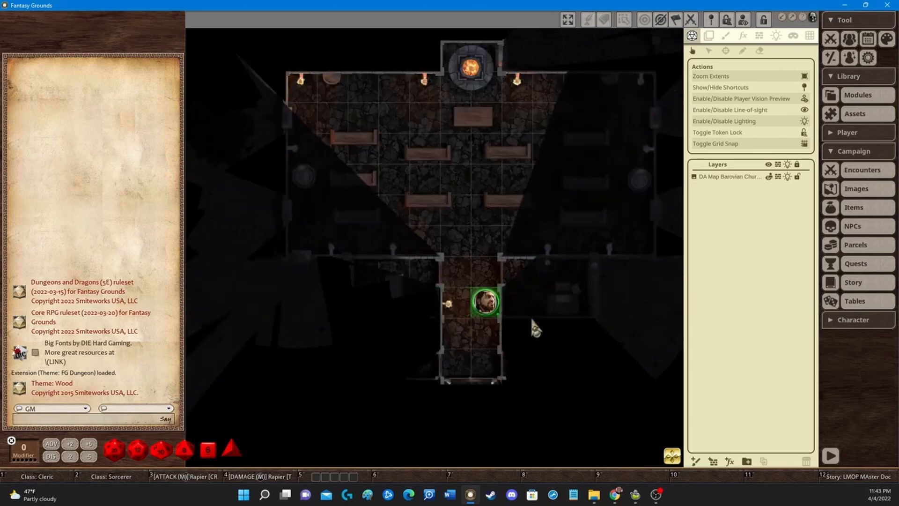
key("Left")
key("Down")
key("Down")
key("Right")
key("Left")
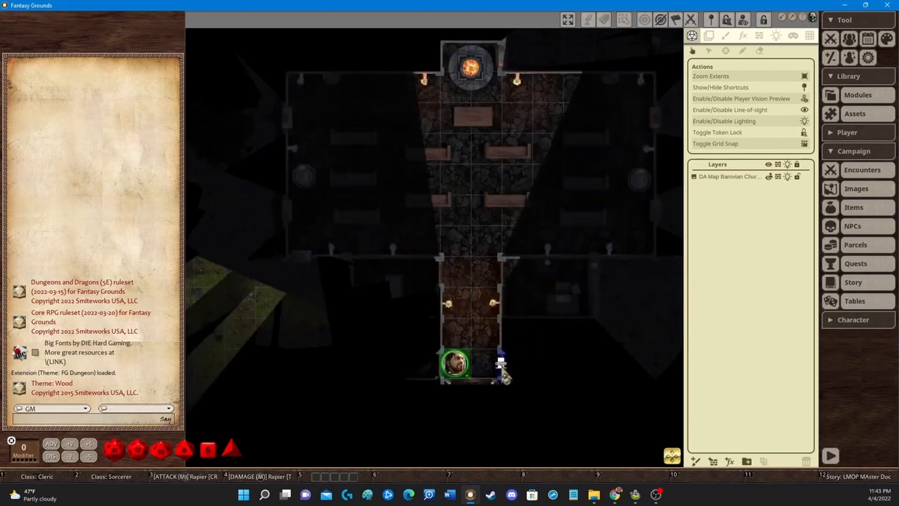
key("Right")
key("Right")
left_click_drag(559, 361, 539, 358)
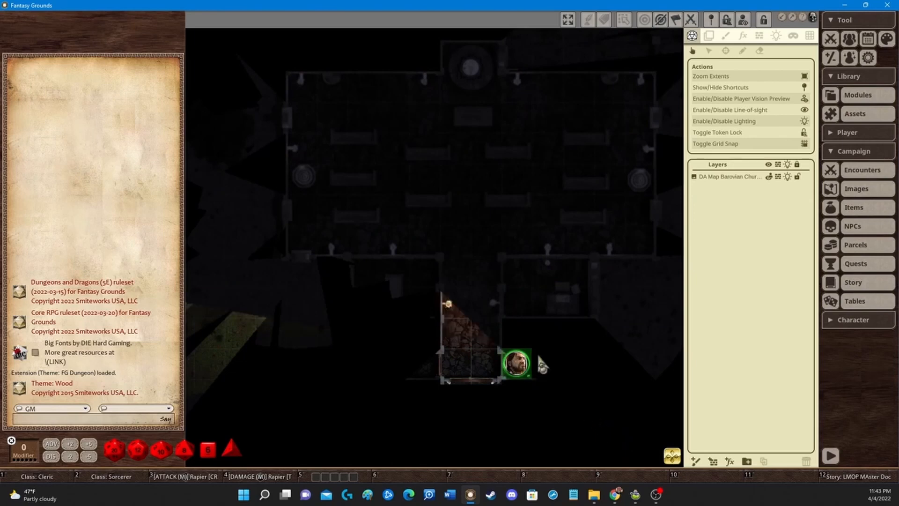
key("Left")
key("Left")
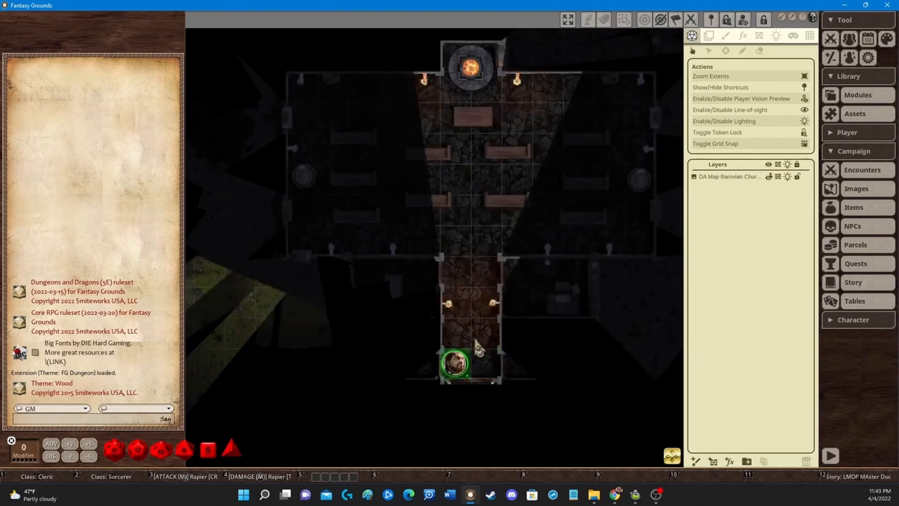
key("Up")
key("Right")
key("Up")
key("Up")
key("Up")
key("Up")
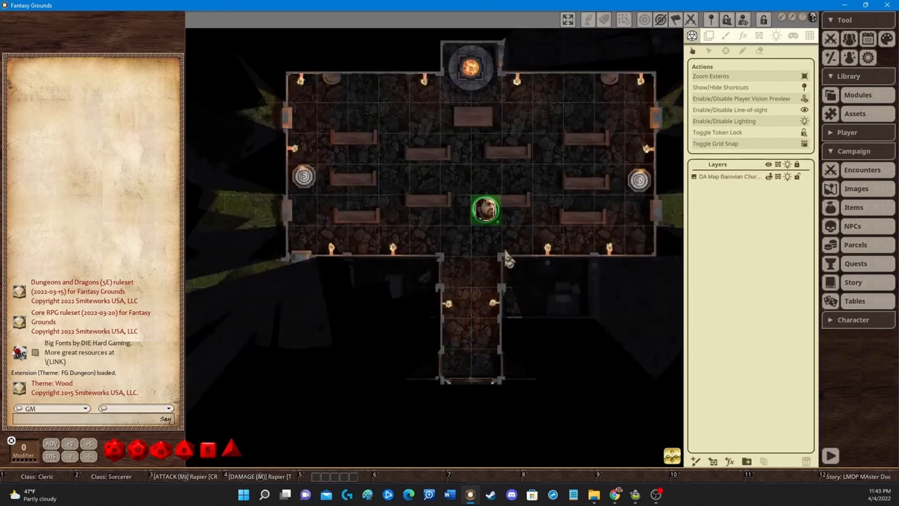
key("Left")
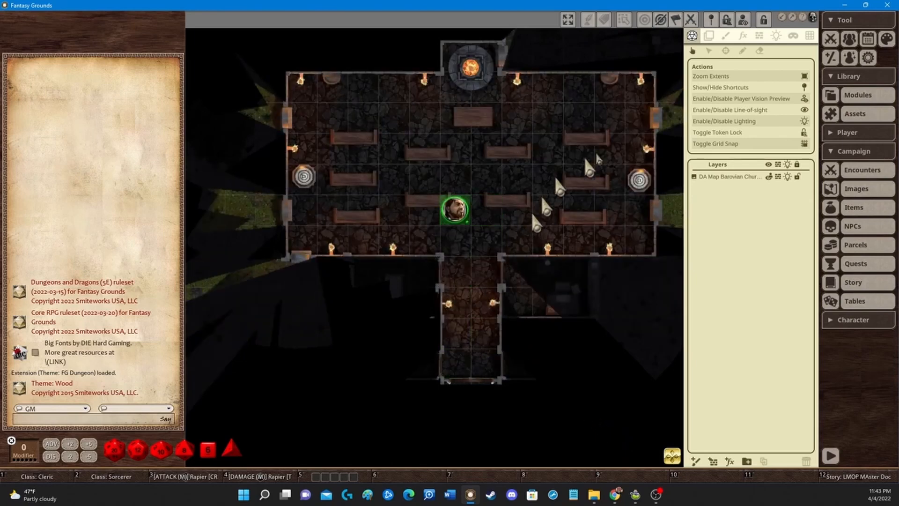
Step: Apply the Torch token light preset to the fighter token
left_click(777, 36)
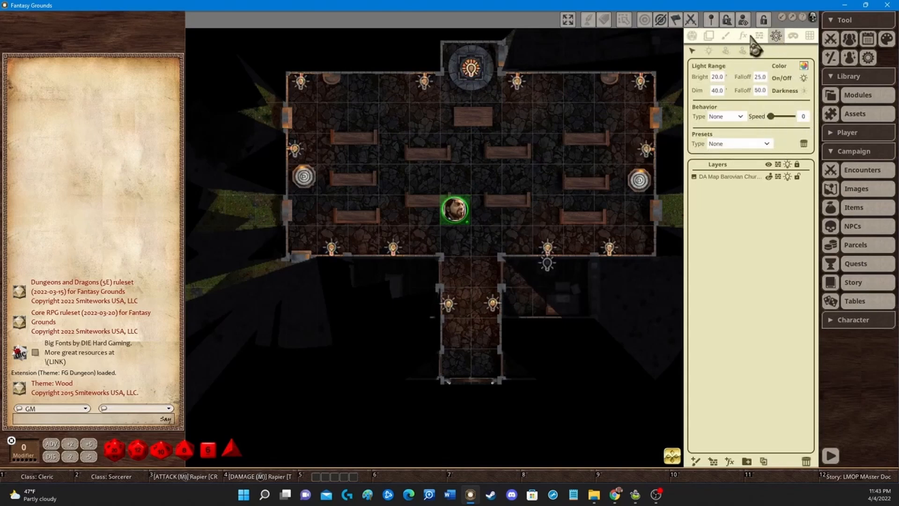
left_click(725, 51)
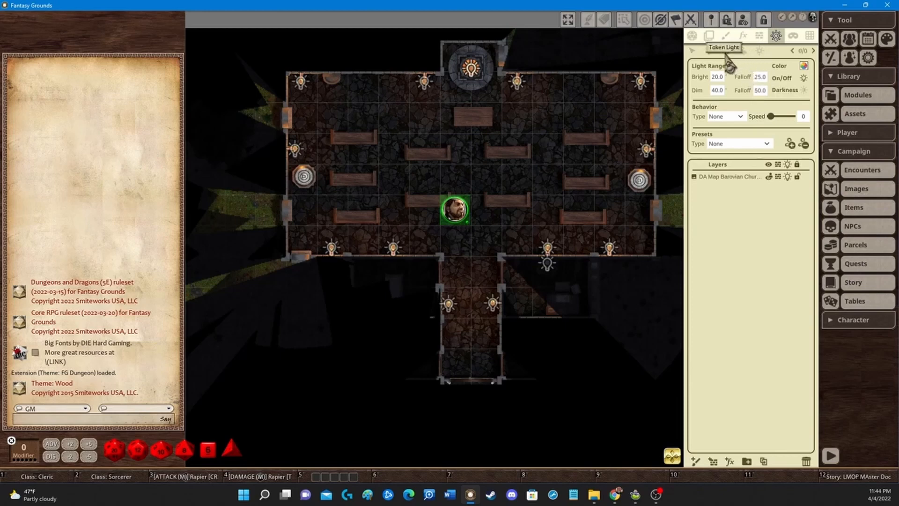
left_click(767, 146)
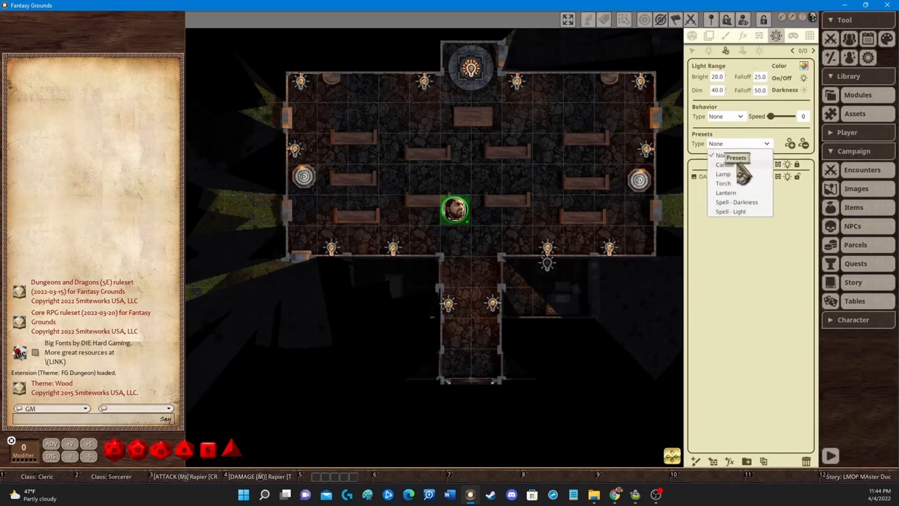
left_click(742, 188)
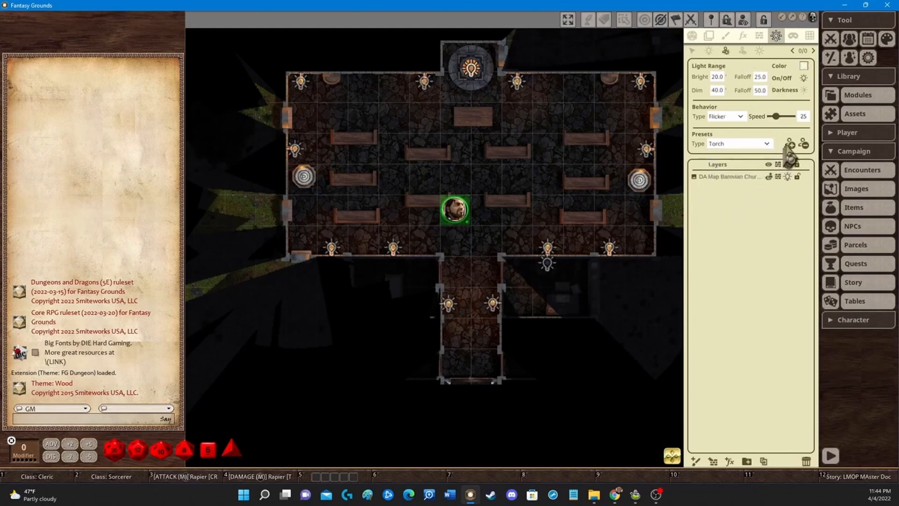
left_click_drag(792, 146, 463, 221)
scroll(508, 211, "down", 1)
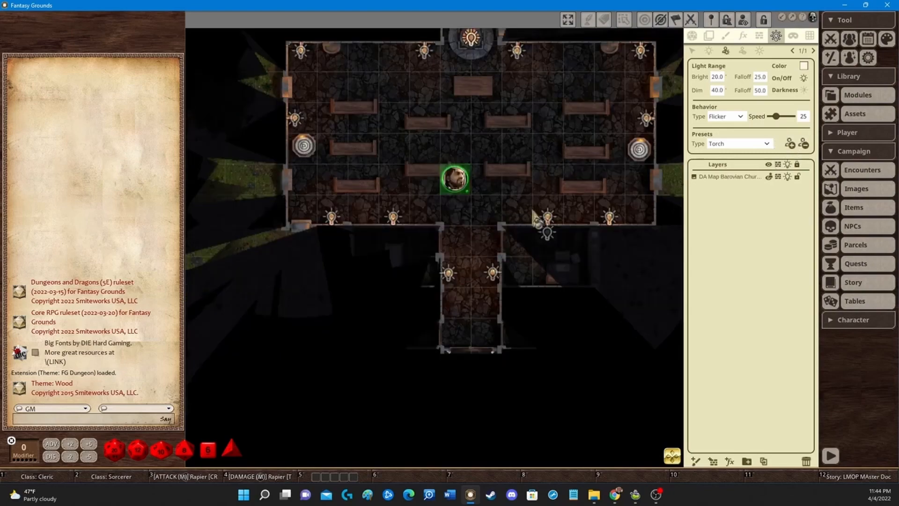
Step: Walk the torch-lit fighter token down the entrance passage and back up into the nave
left_click(692, 36)
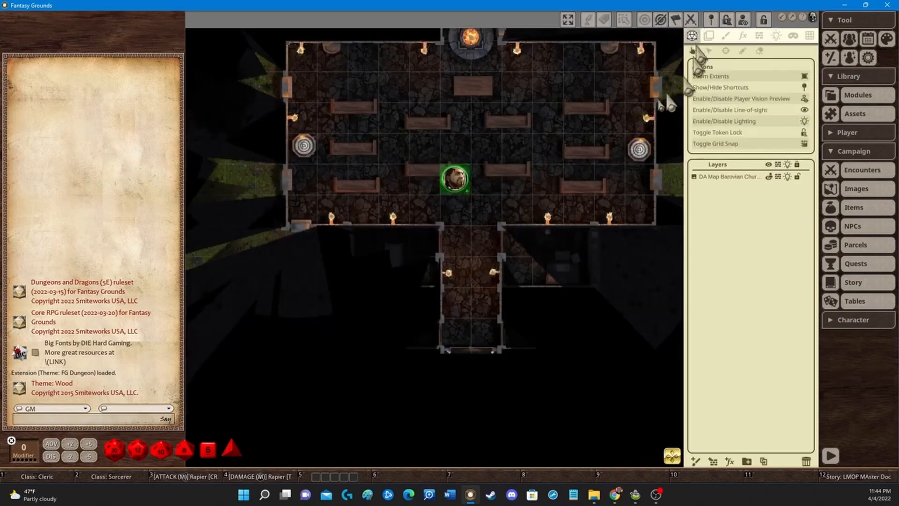
left_click_drag(454, 181, 454, 239)
key("Down")
key("Right")
key("Down")
key("Down")
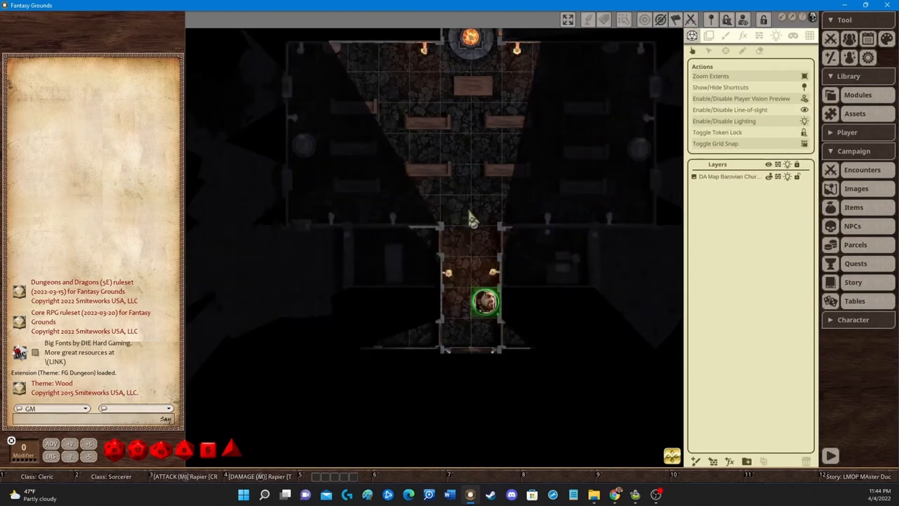
key("Left")
key("Left")
key("Left")
key("Right")
key("Right")
key("Right")
key("Right")
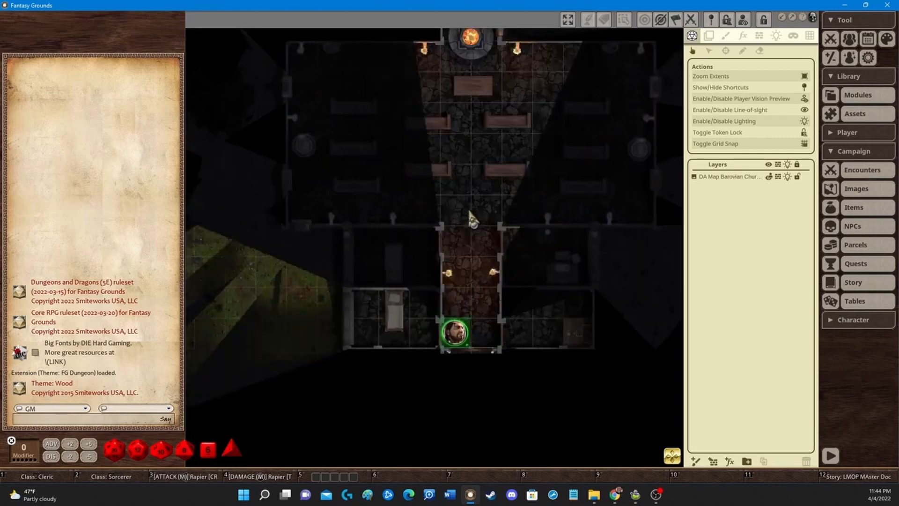
key("Left")
key("Up")
key("Up")
key("Up")
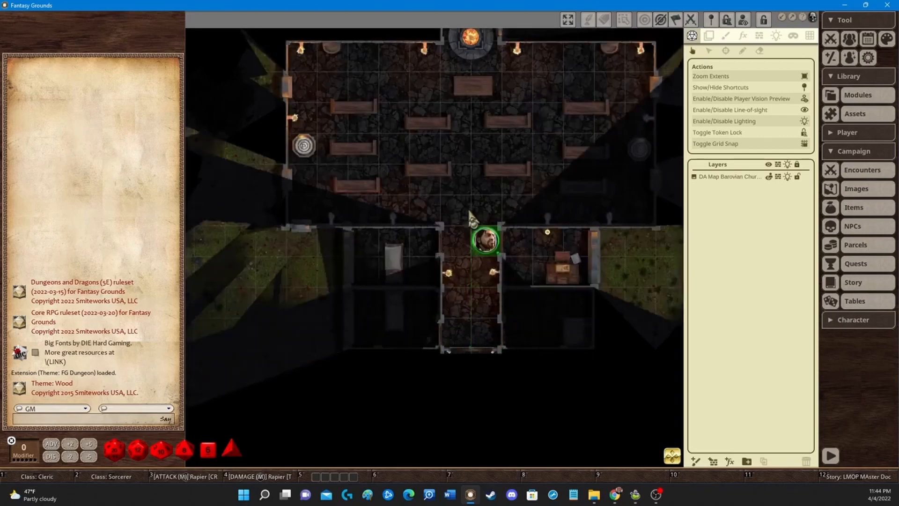
key("Left")
key("Up")
key("Up")
scroll(498, 171, "down", 4)
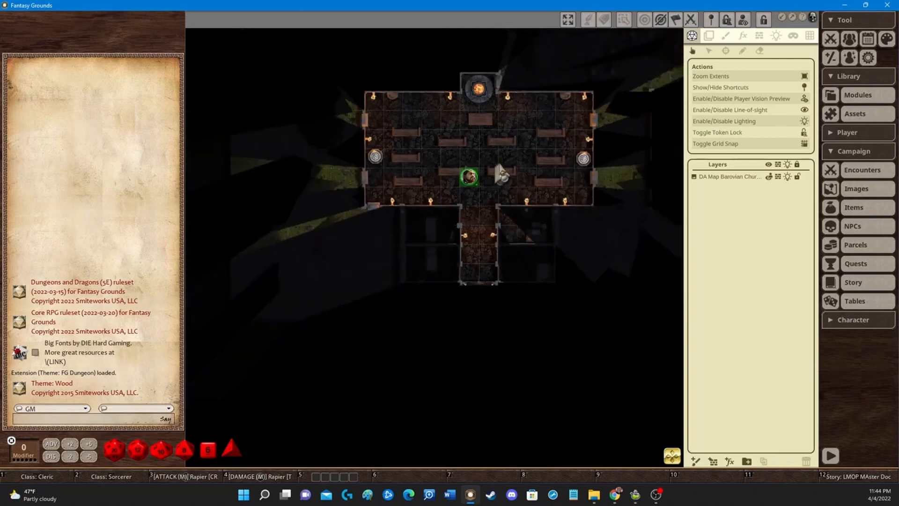
Step: Move the fighter token out through the church's south end and east across the outside grounds
left_click_drag(477, 193, 404, 241)
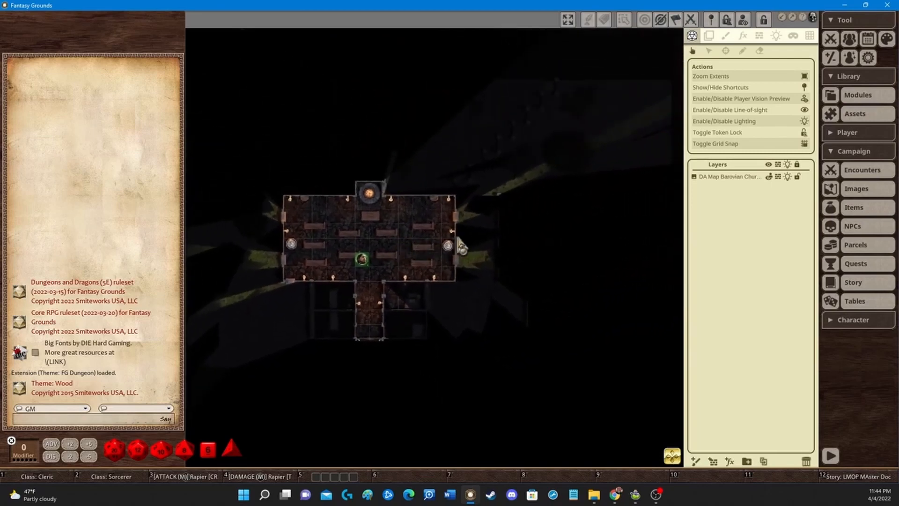
key("Up")
key("Right")
key("Down")
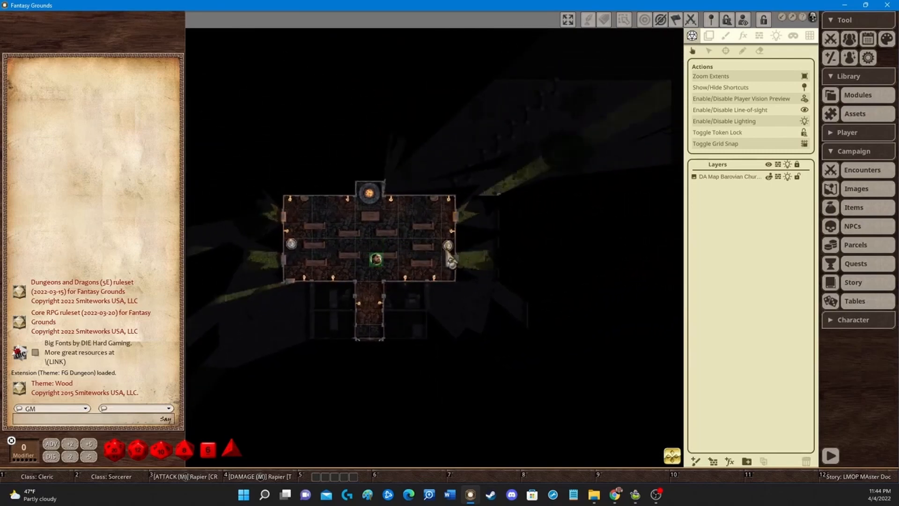
key("Left")
key("Down")
key("Down")
key("Down")
key("Down")
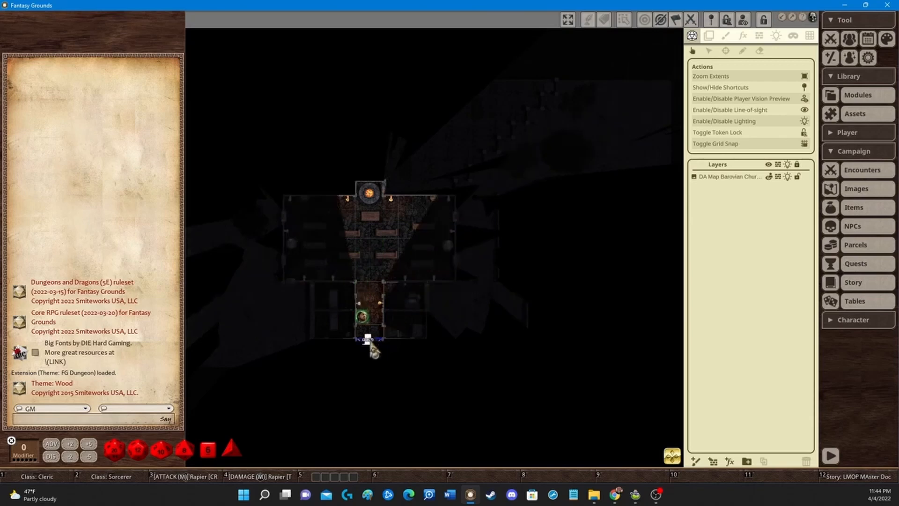
left_click(370, 341)
key("Down")
key("Down")
key("Right")
key("Right")
key("Right")
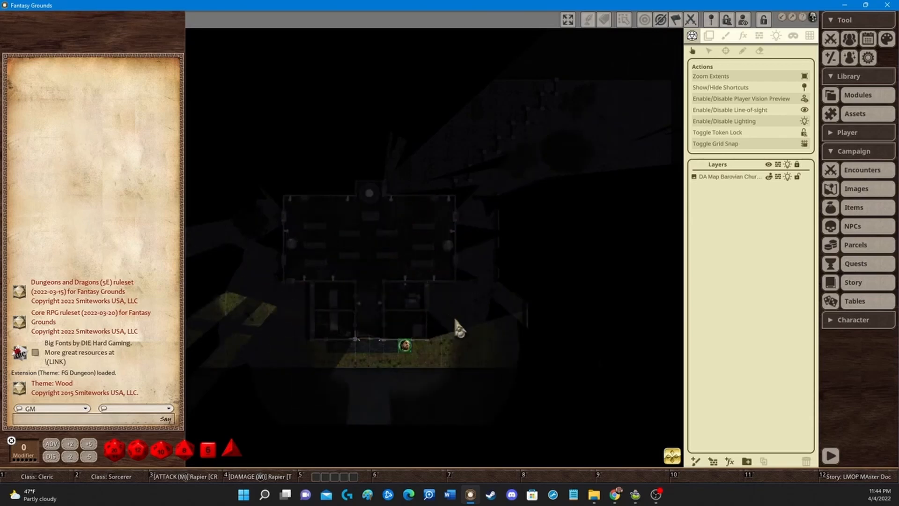
key("Right")
key("Right")
key("Right")
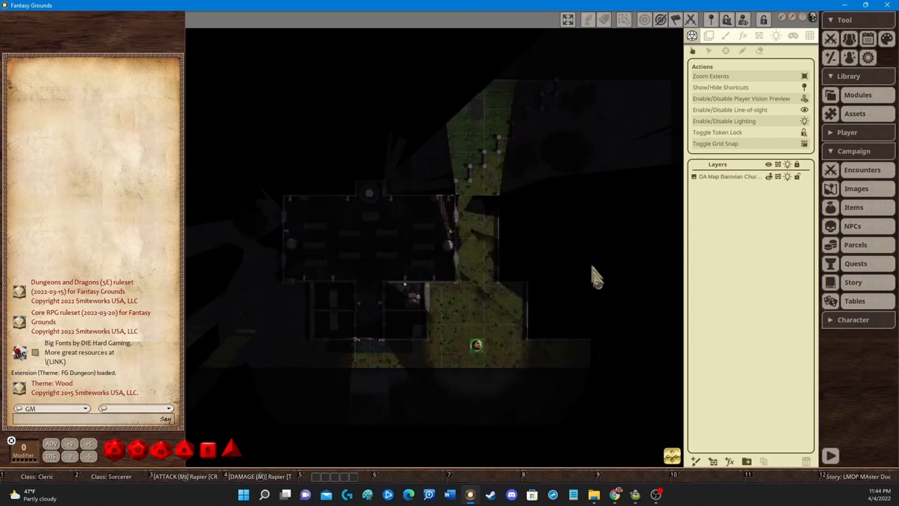
key("Down")
key("Right")
Step: Move the fighter token north along the church's east side outdoors to check what it can see
left_click_drag(496, 316, 311, 280)
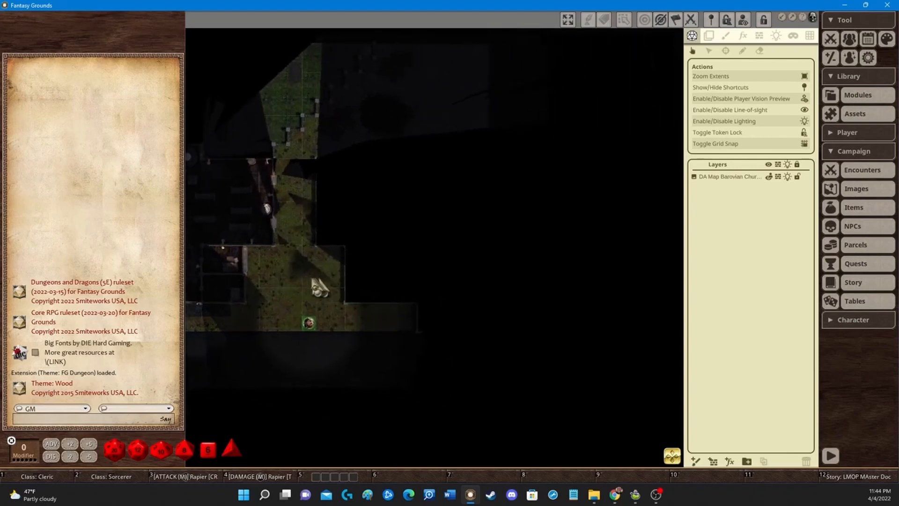
key("Right")
key("Right")
key("Right")
key("Left")
key("Left")
key("Up")
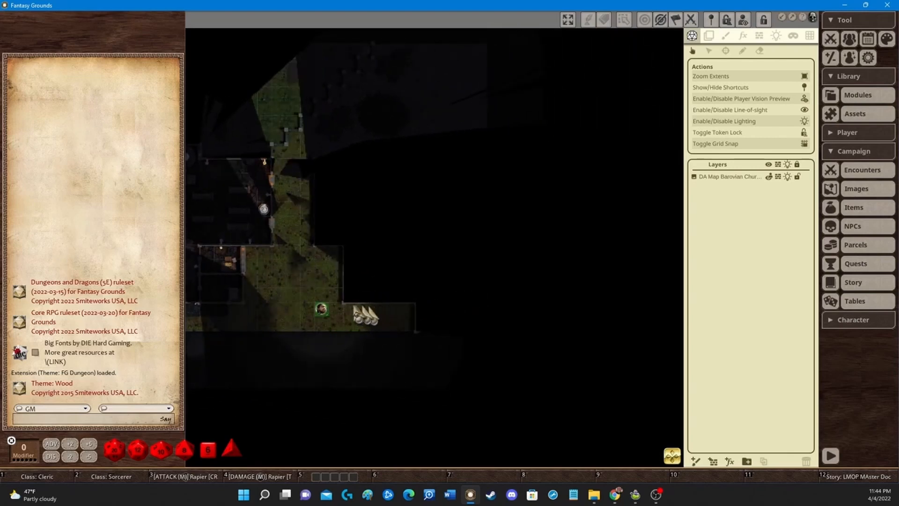
key("Left")
key("Up")
key("Up")
Step: Move the fighter token south outdoors, then west along the church's south wall and back east
key("Up")
key("Up")
key("Left")
key("Up")
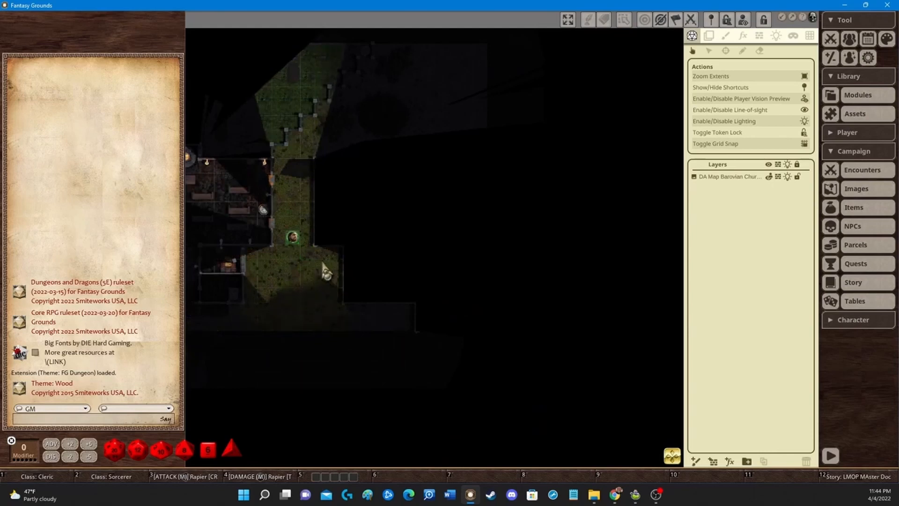
key("Up")
key("Down")
key("Down")
key("Down")
key("Down")
key("Down")
key("Down")
key("Down")
key("Right")
key("Right")
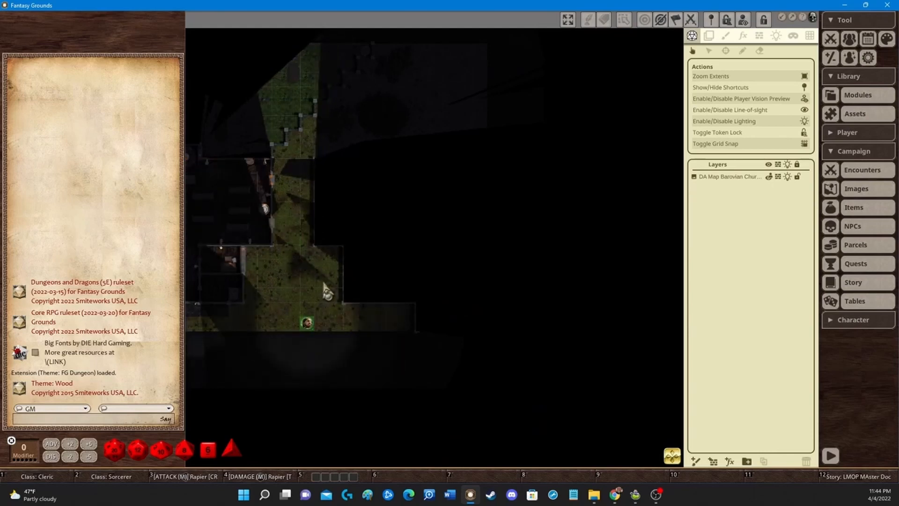
left_click_drag(393, 324, 301, 300)
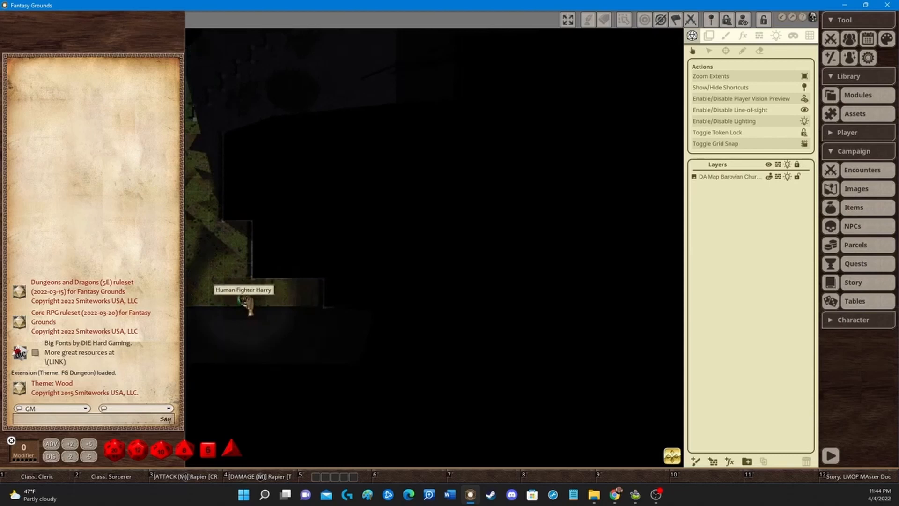
left_click_drag(246, 302, 302, 299)
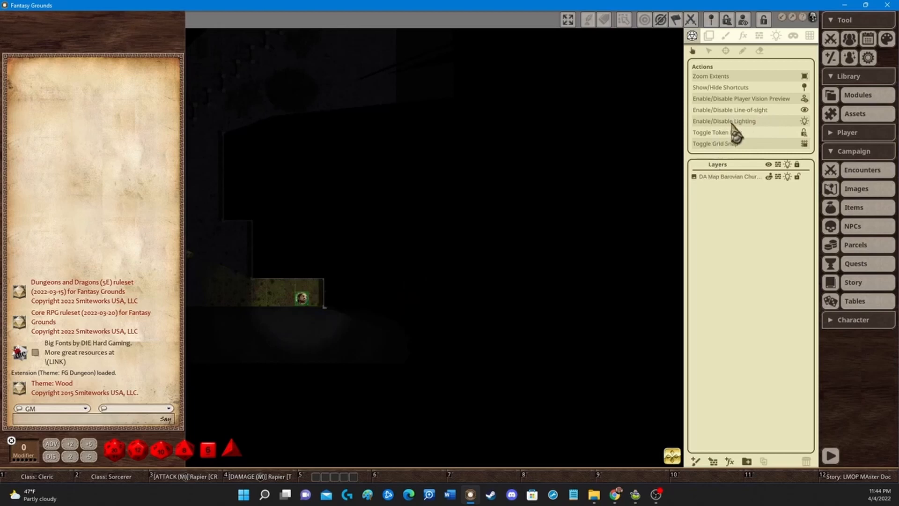
Step: With line-of-sight briefly disabled, move the fighter token east into the small stair room, then re-enable line-of-sight
left_click(750, 110)
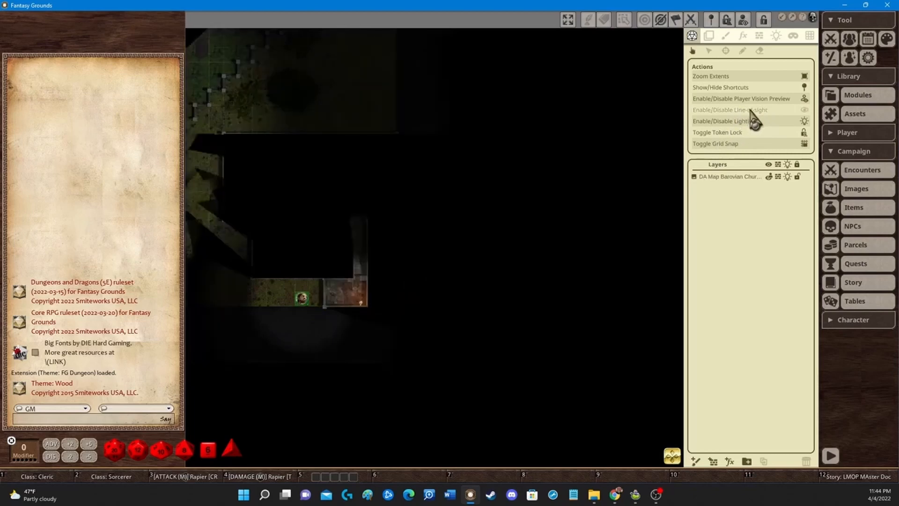
left_click_drag(304, 308, 361, 297)
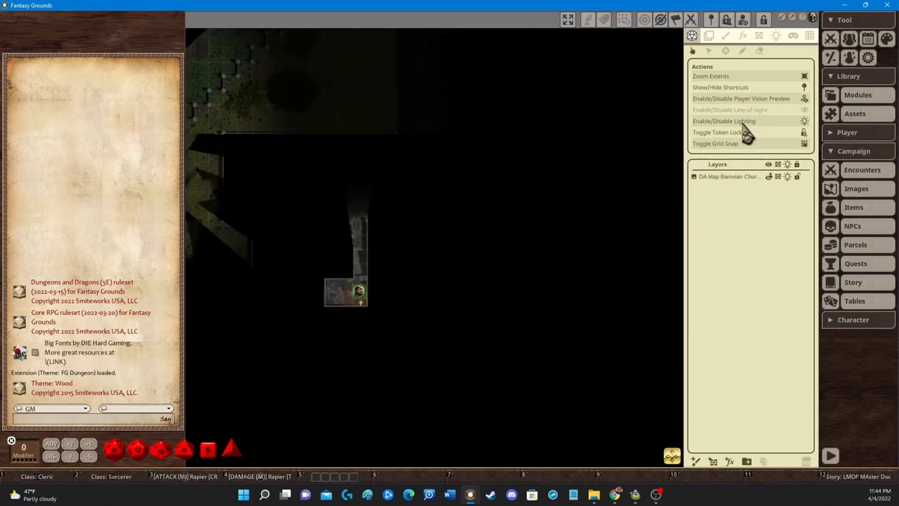
left_click(739, 111)
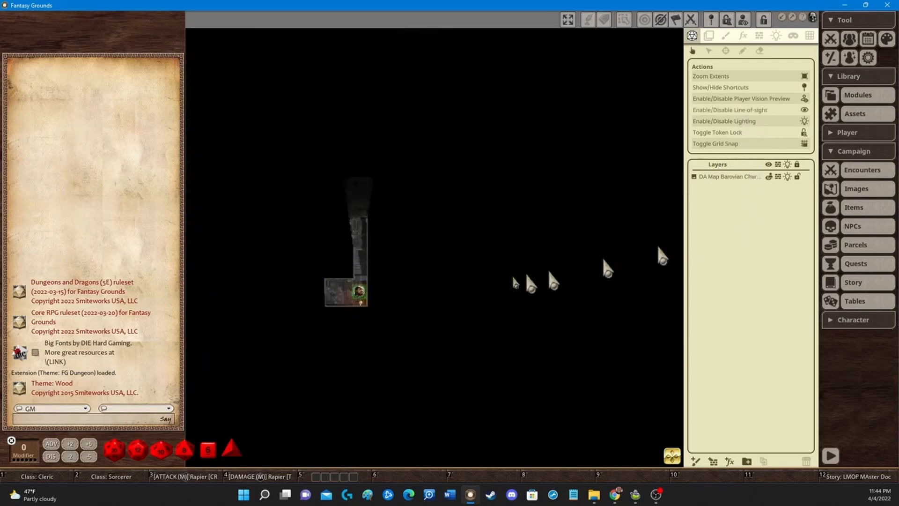
Step: Walk the fighter token up the stairway into the crypt room beyond
left_click(360, 292)
key("Up")
key("Up")
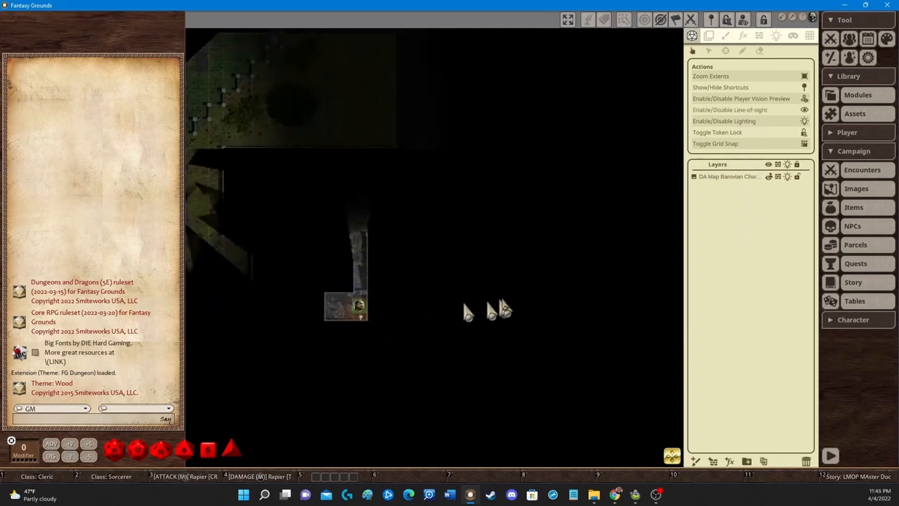
scroll(410, 309, "up", 3)
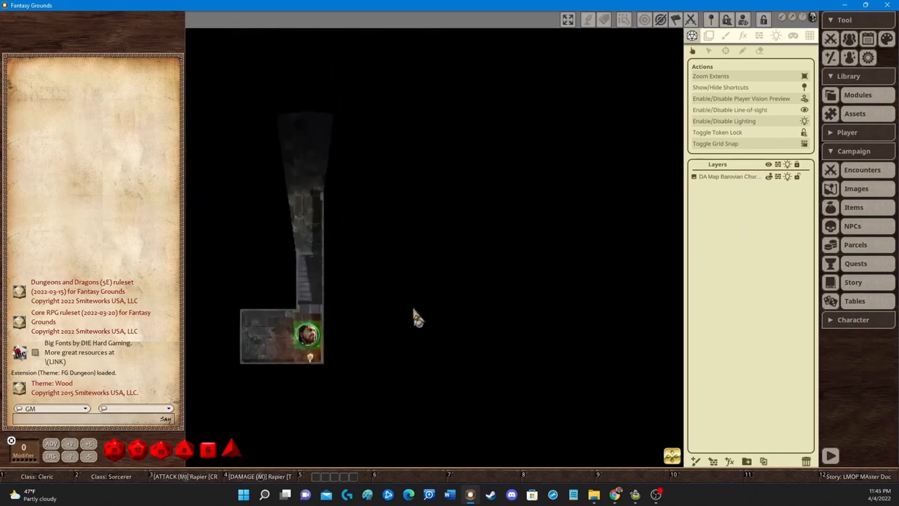
left_click_drag(321, 288, 417, 291)
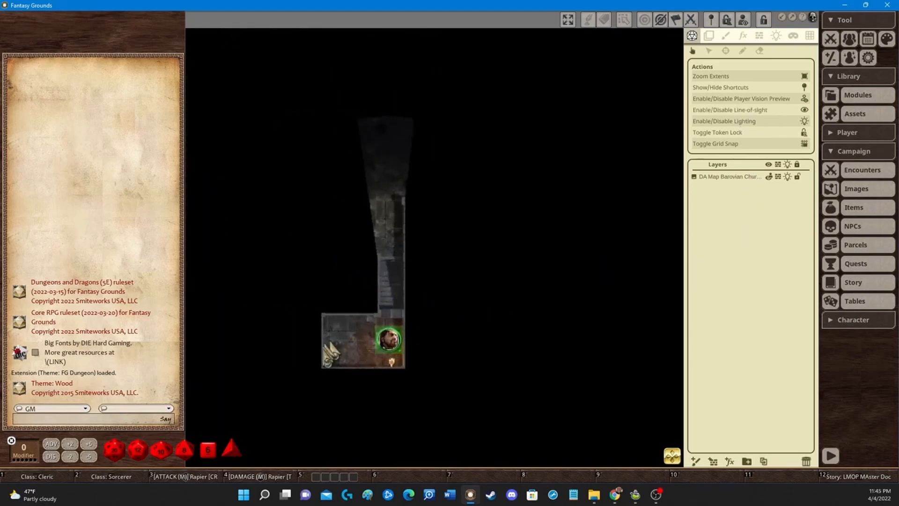
key("Up")
key("Up")
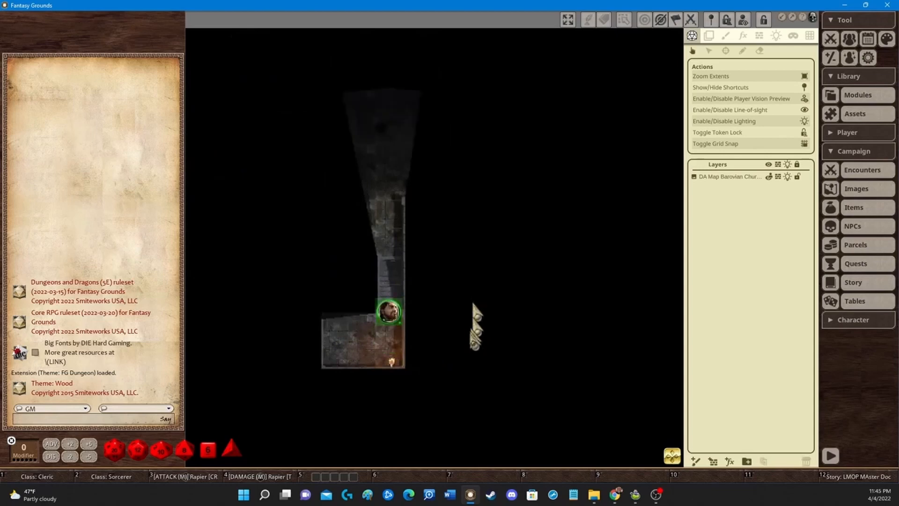
key("Up")
key("Up")
key("Left")
key("Left")
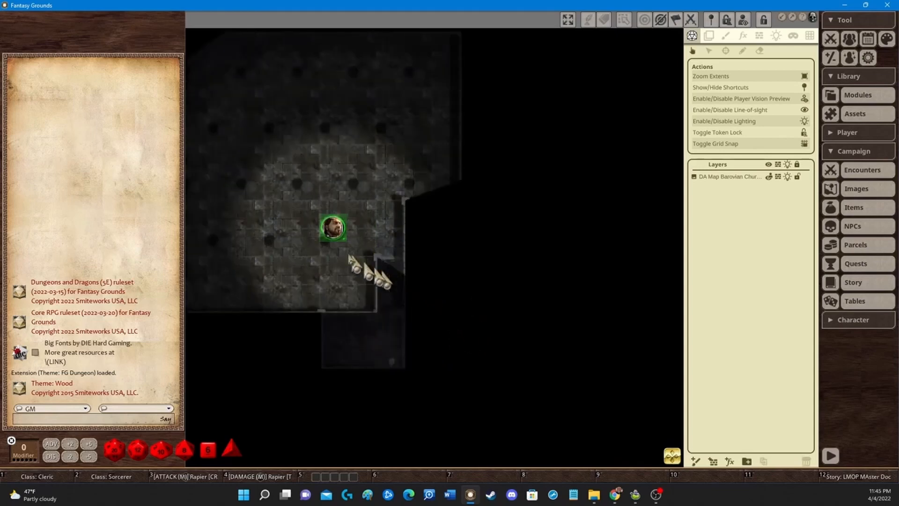
Step: Move the fighter token to the crypt's north side and back toward its centre to test the torchlight
left_click_drag(273, 237, 462, 301)
key("Up")
key("Up")
key("Left")
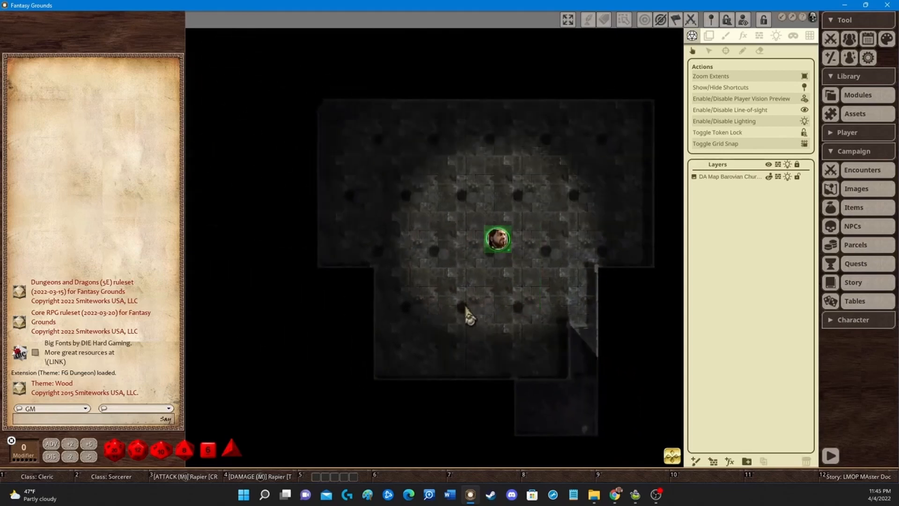
key("Up")
key("Up")
key("Up")
key("Left")
key("Left")
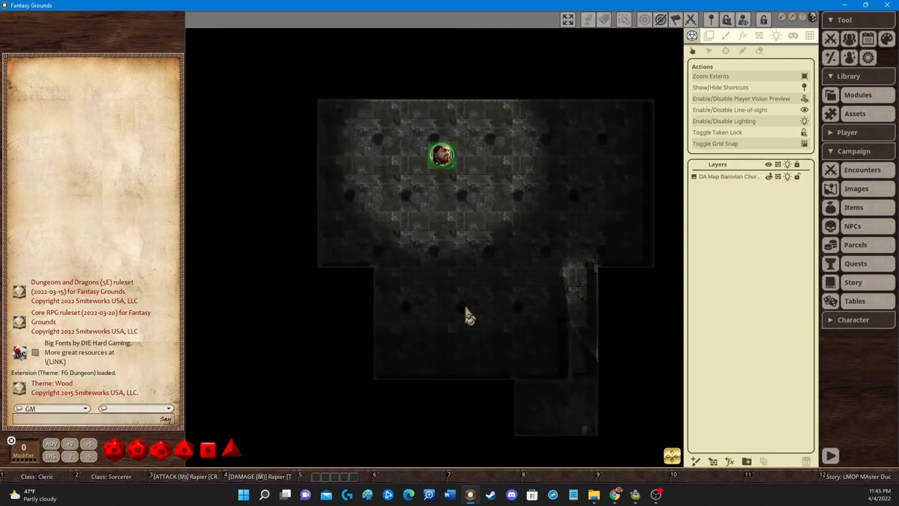
key("Down")
key("Down")
key("Right")
Step: Walk the fighter token to the crypt's northwest corner and step it back one square diagonally
key("Right")
key("Right")
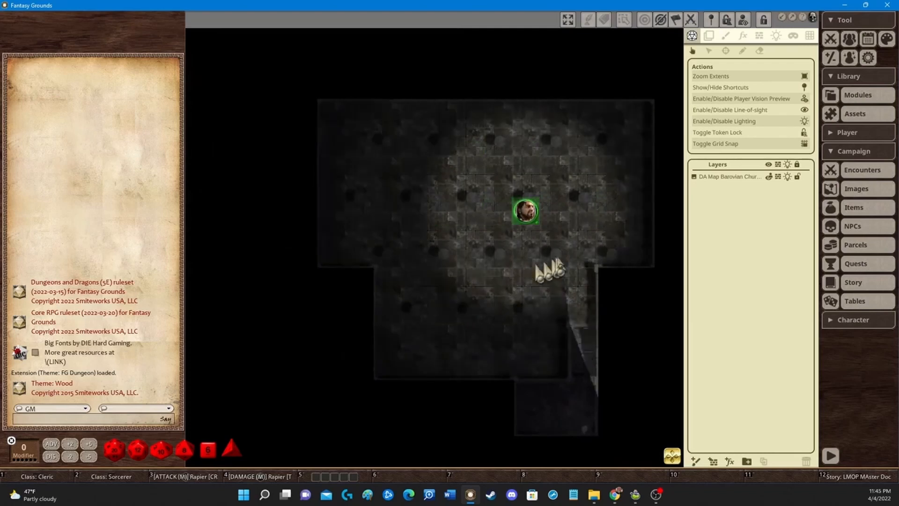
key("Right")
key("Up")
key("Left")
key("Up")
key("Left")
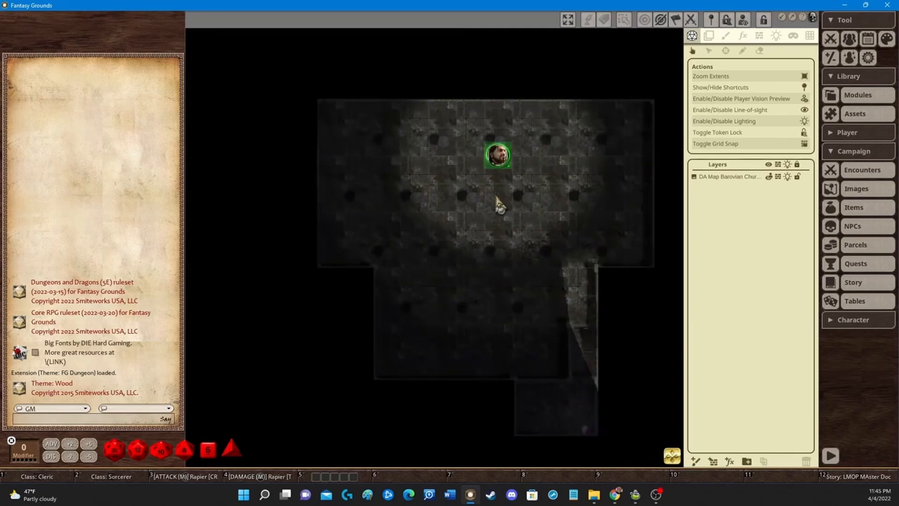
key("Left")
key("Left")
key("Left")
key("Up")
key("Left")
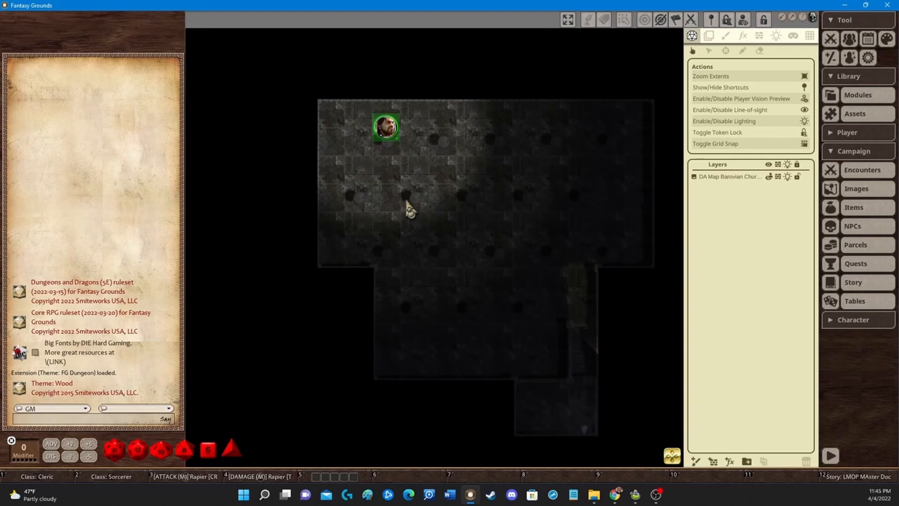
key("Right")
key("Down")
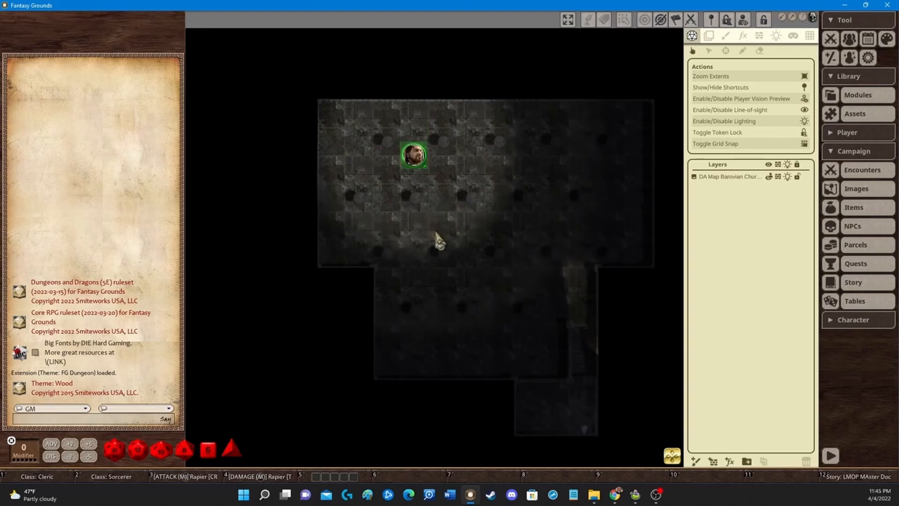